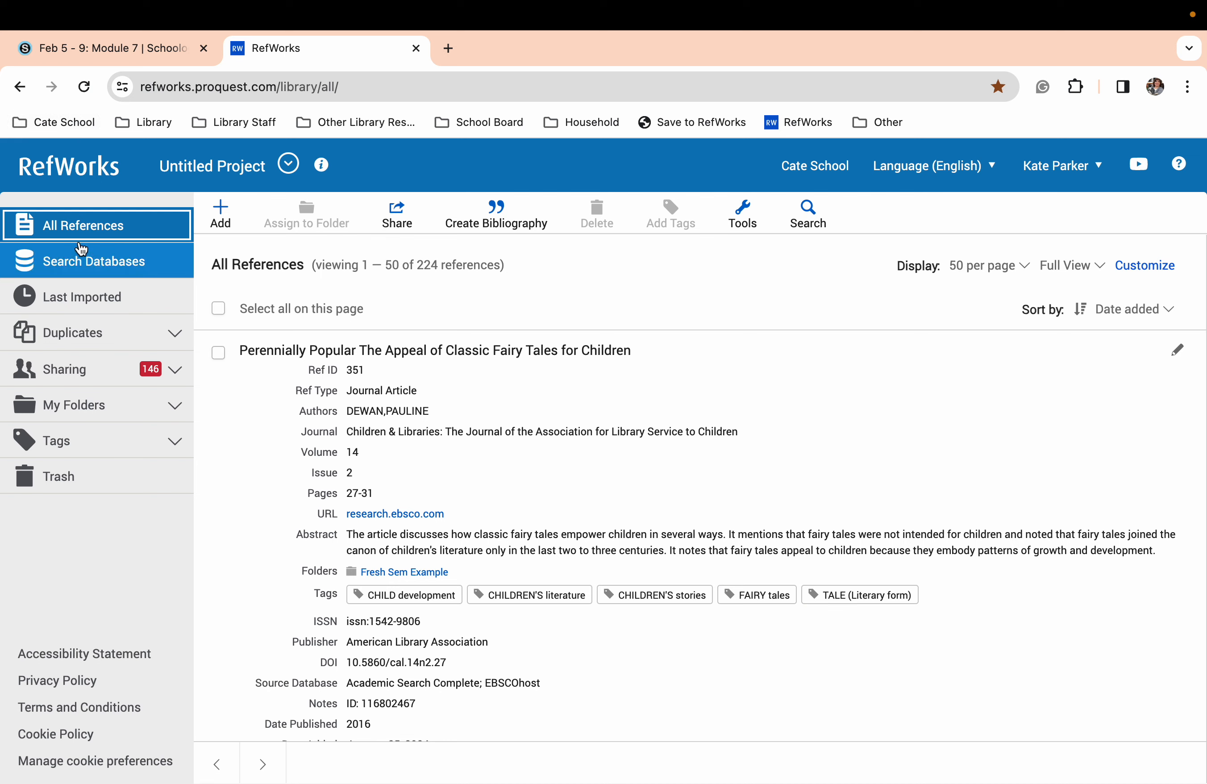
Look at the last imported references, and return to the full list of references.
left_click(98, 298)
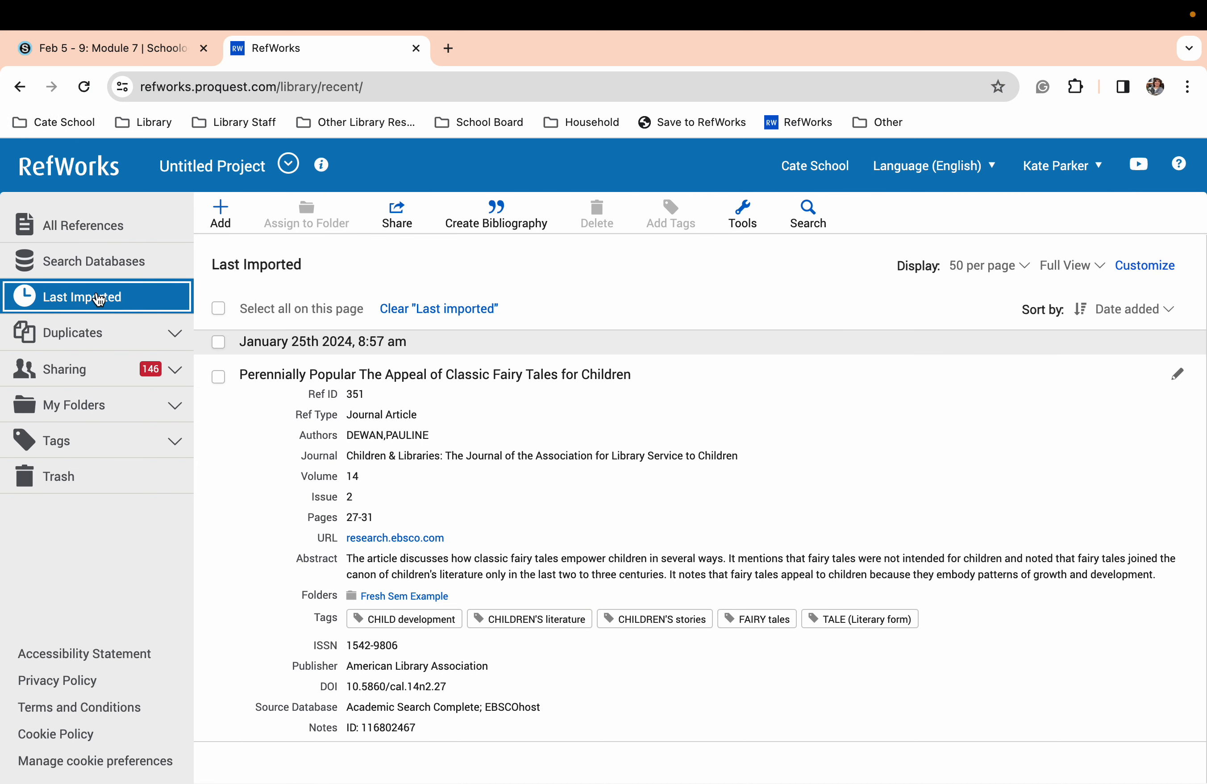
left_click(84, 229)
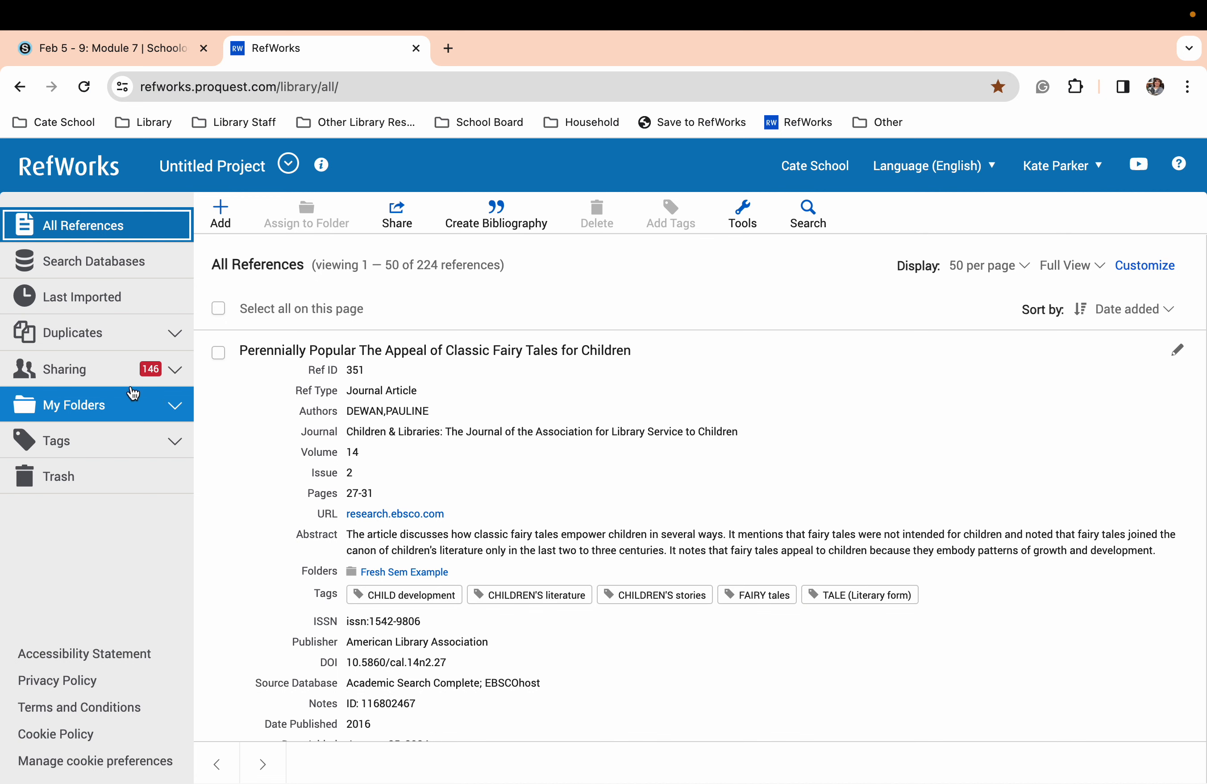
Create a bibliography from all references in the Fresh Sem Example folder.
left_click(177, 408)
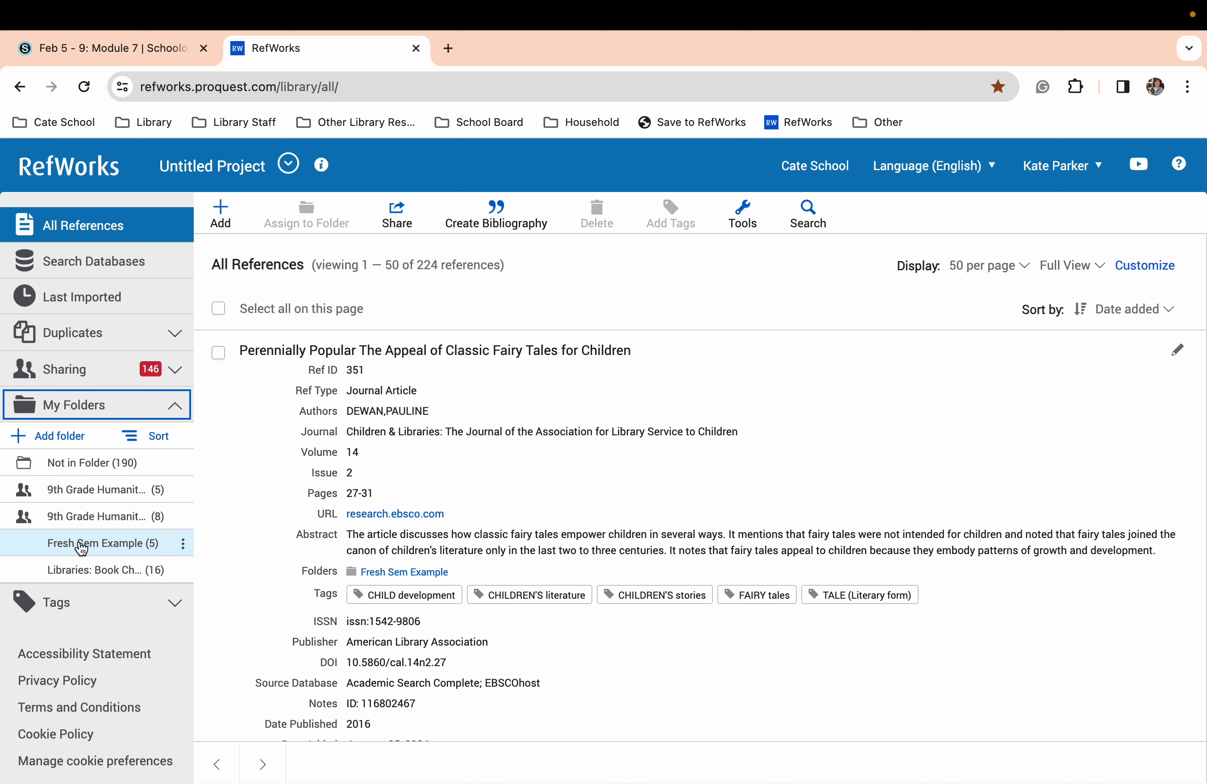
left_click(102, 548)
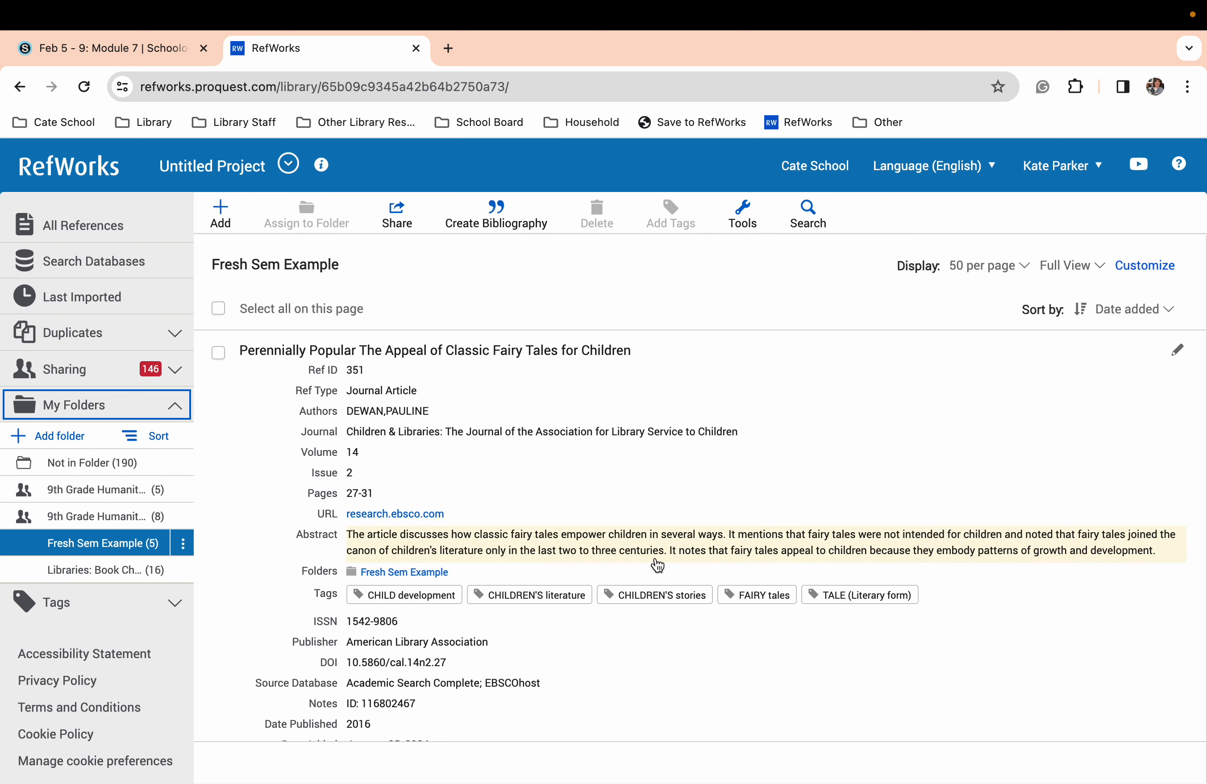
scroll(655, 569, "down", 7)
scroll(656, 565, "up", 7)
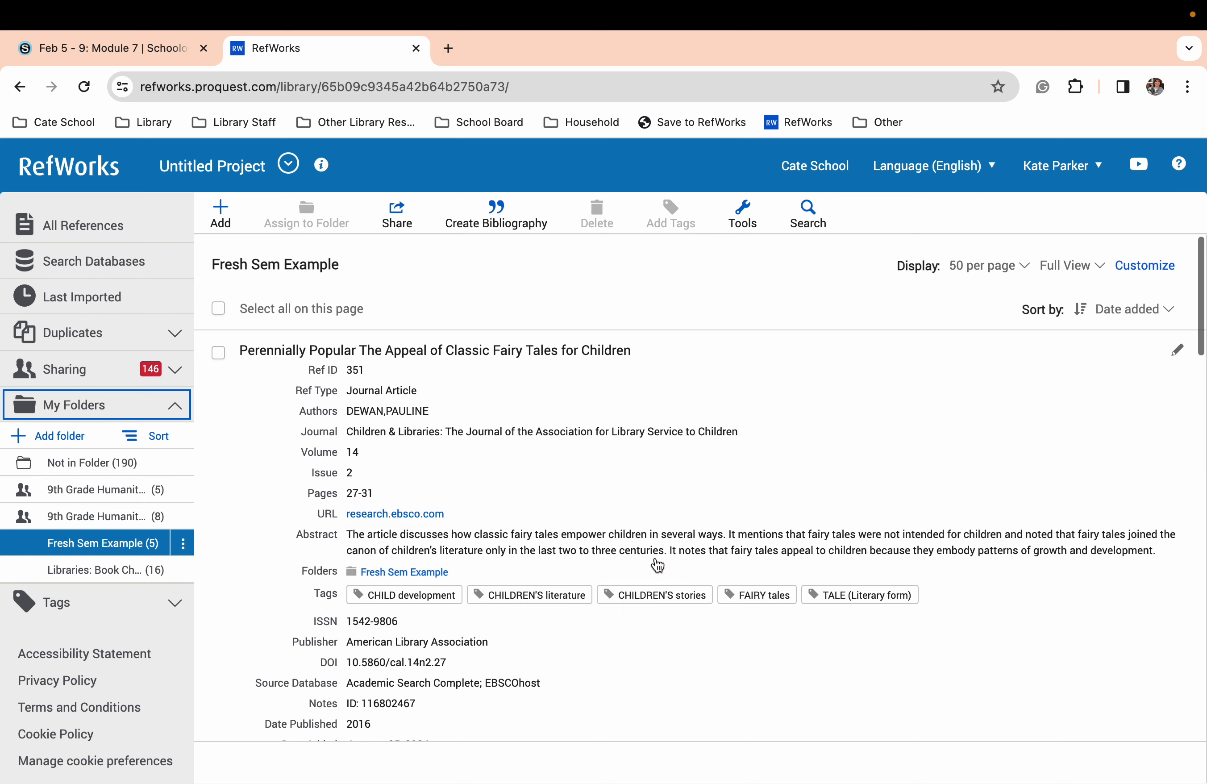
left_click(218, 308)
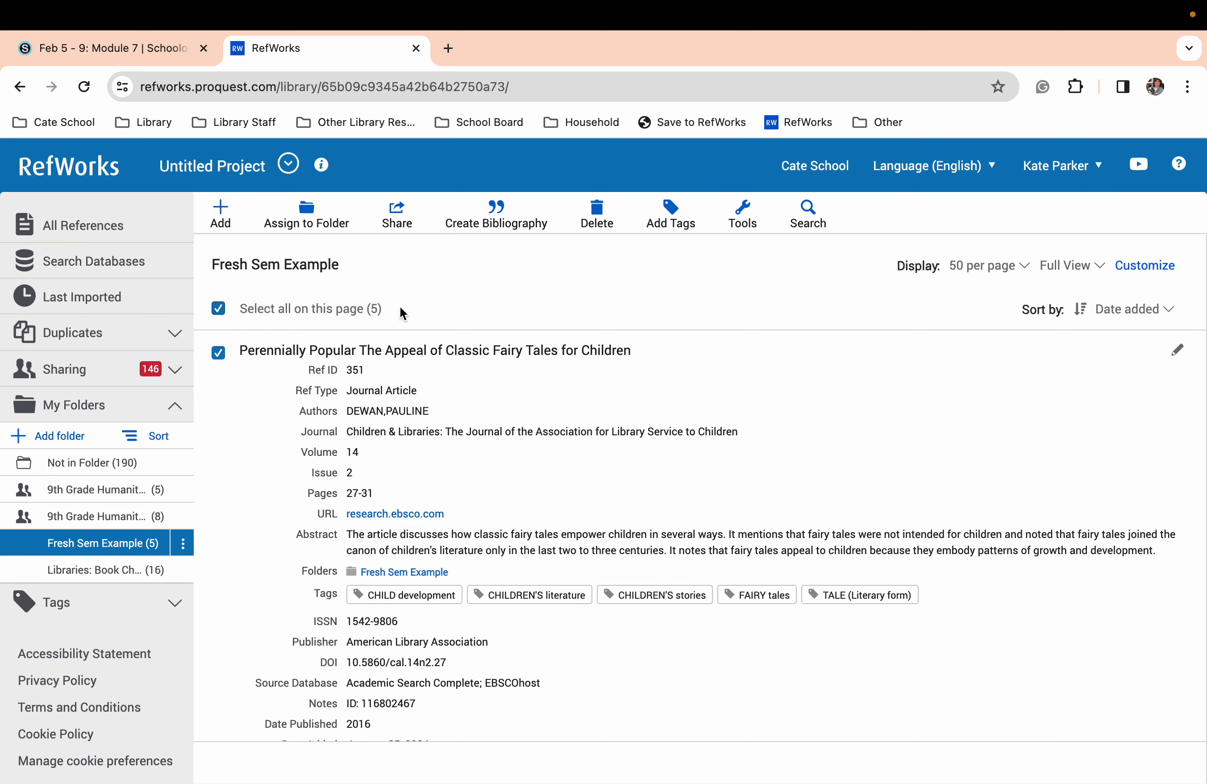
left_click(499, 221)
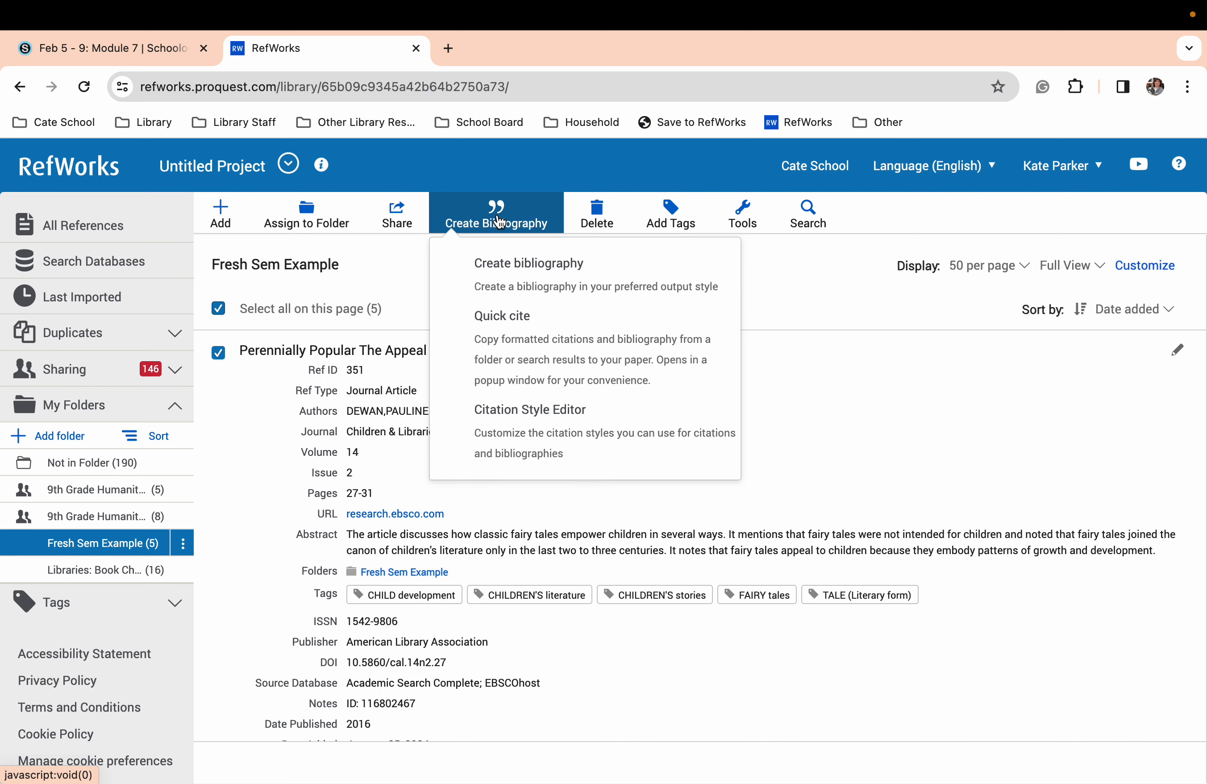
left_click(513, 277)
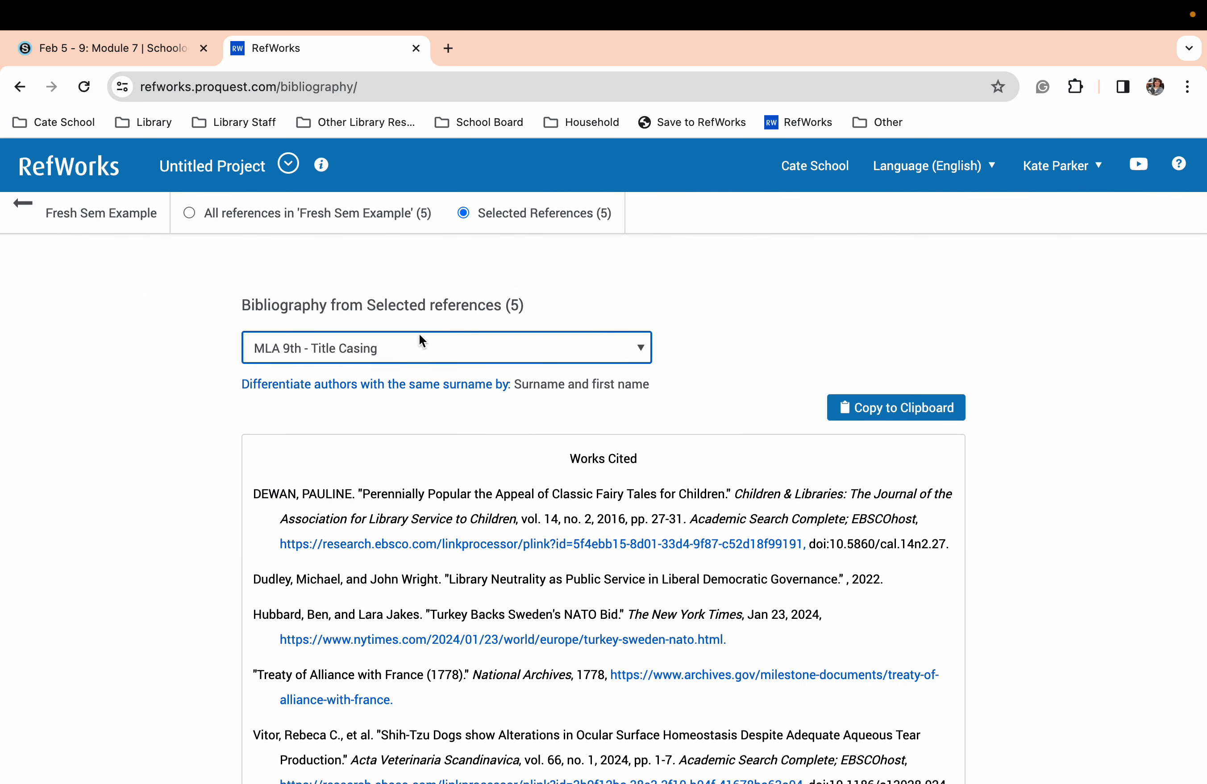
Search the bibliography citation styles for "chicago 17", and clear the search without choosing another style.
left_click(637, 358)
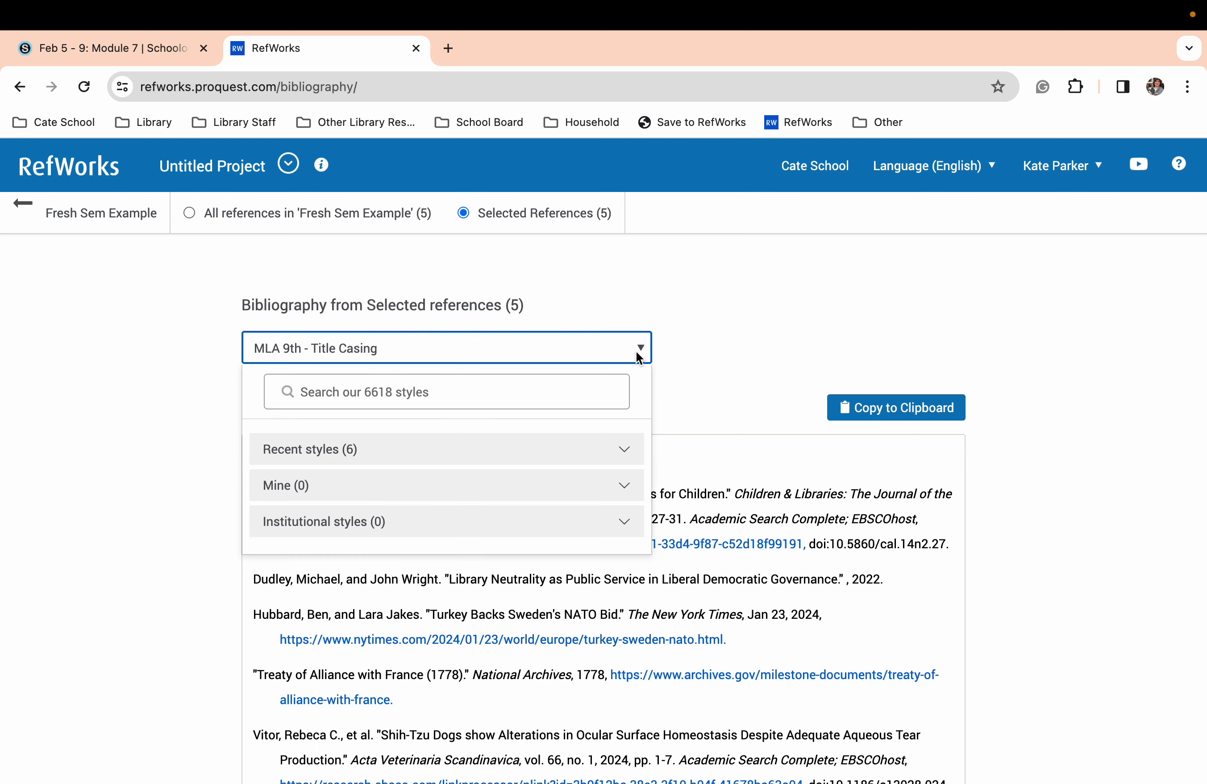
left_click(569, 395)
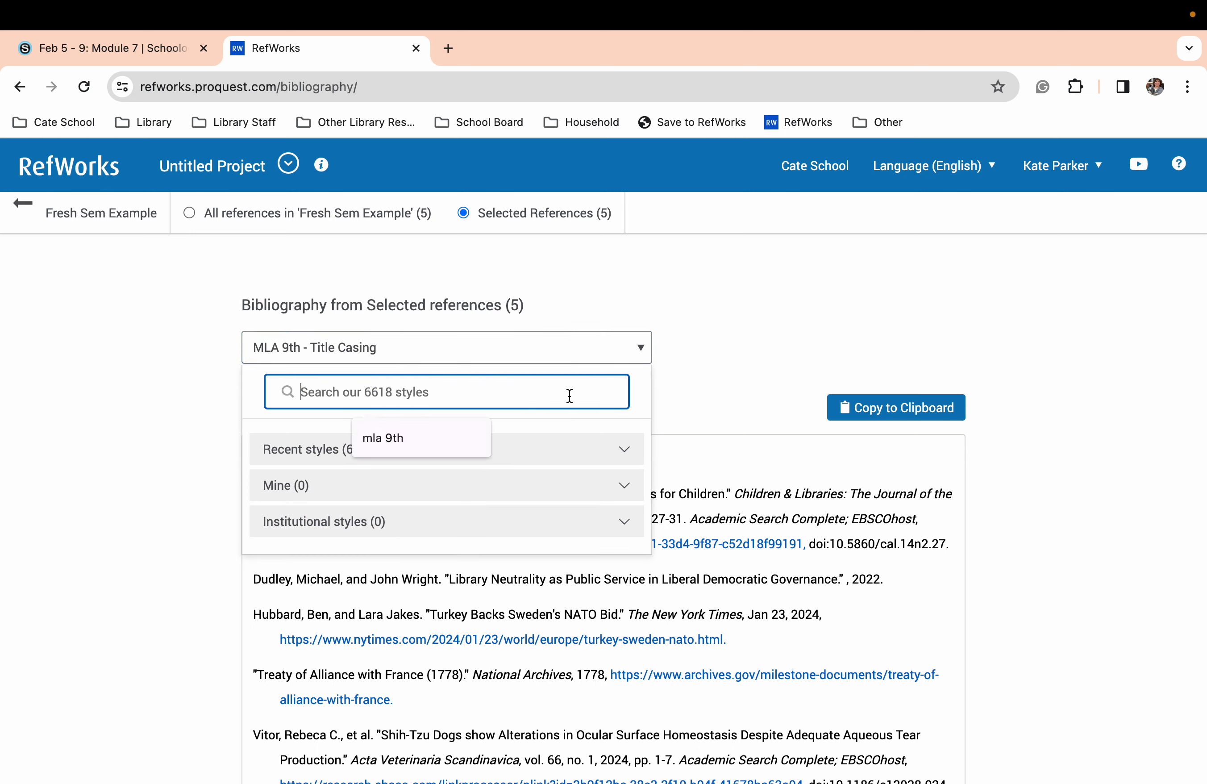
type("chicago ")
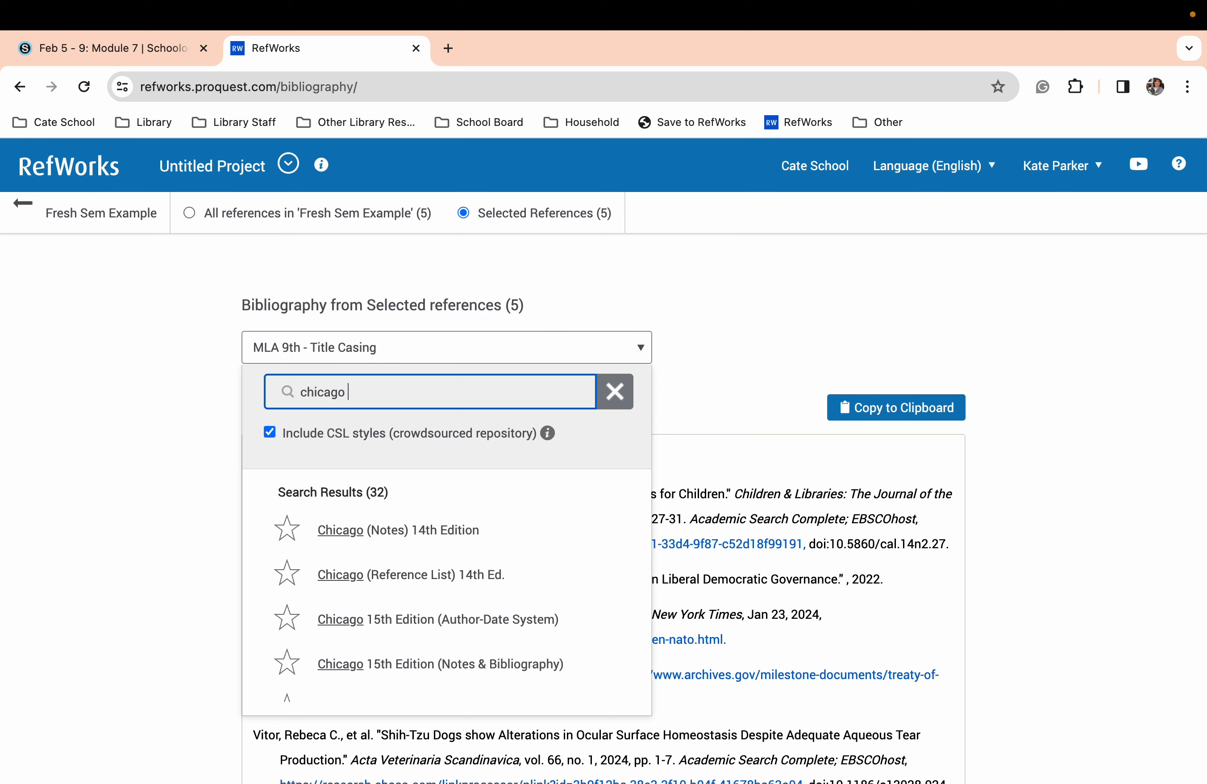
type("17")
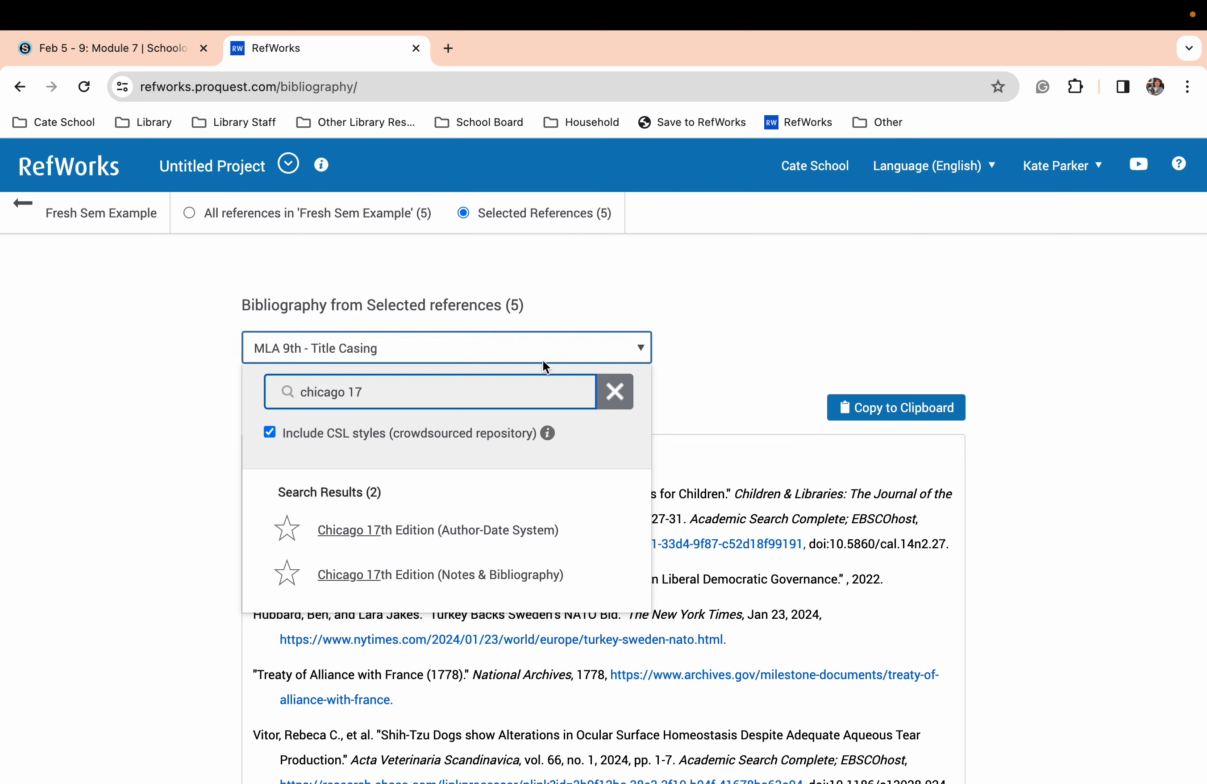
left_click(614, 391)
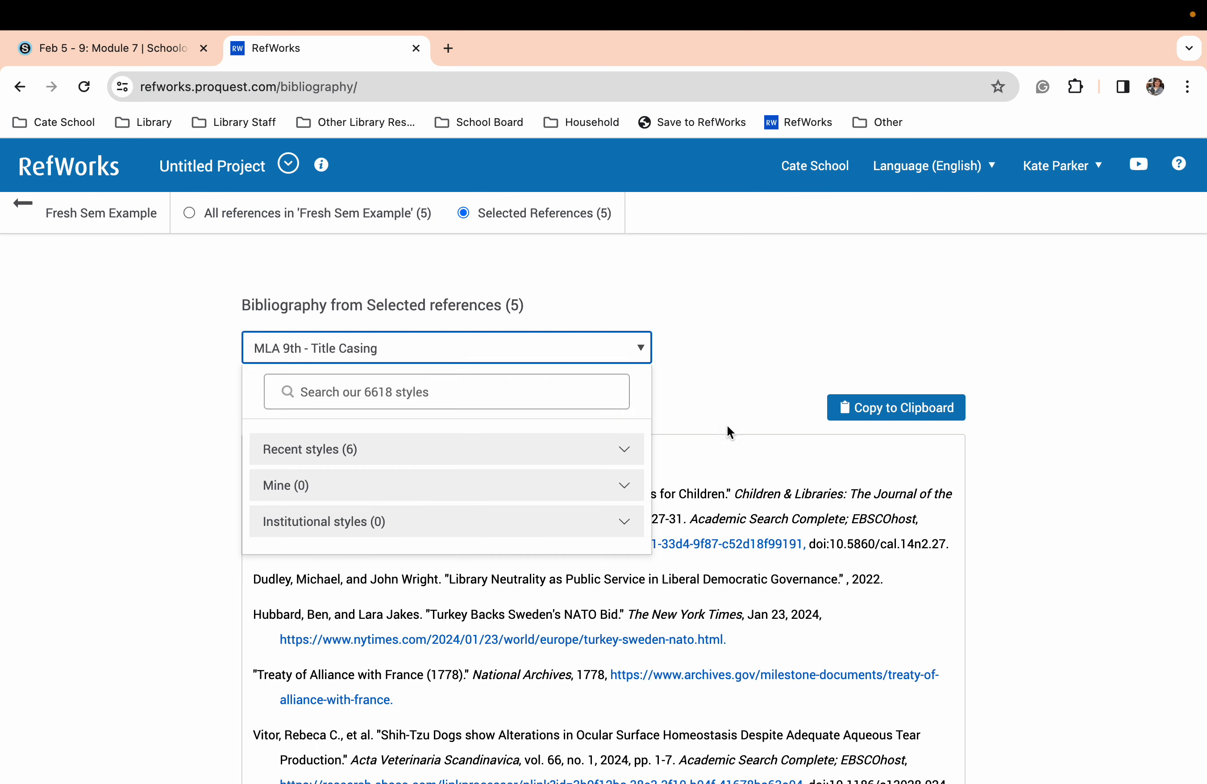
left_click(743, 461)
Copy the generated MLA 9th Works Cited list to the clipboard.
scroll(743, 460, "down", 2)
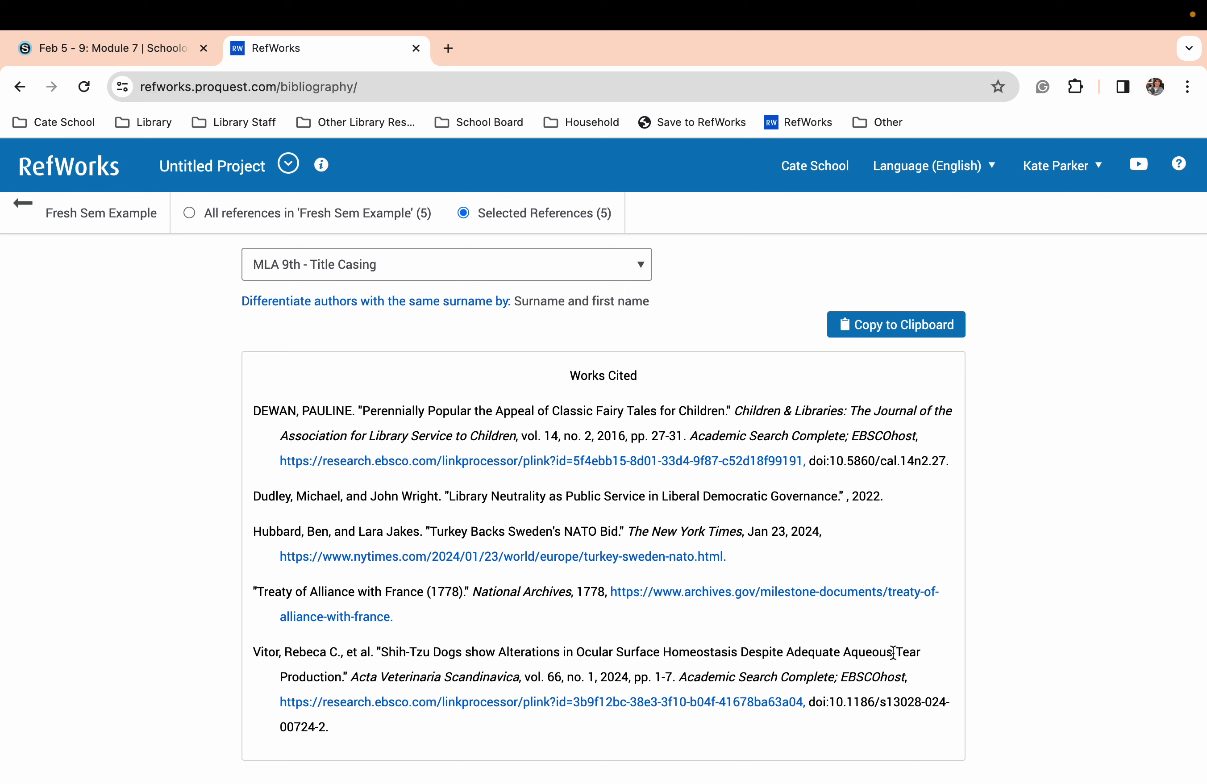
left_click(905, 324)
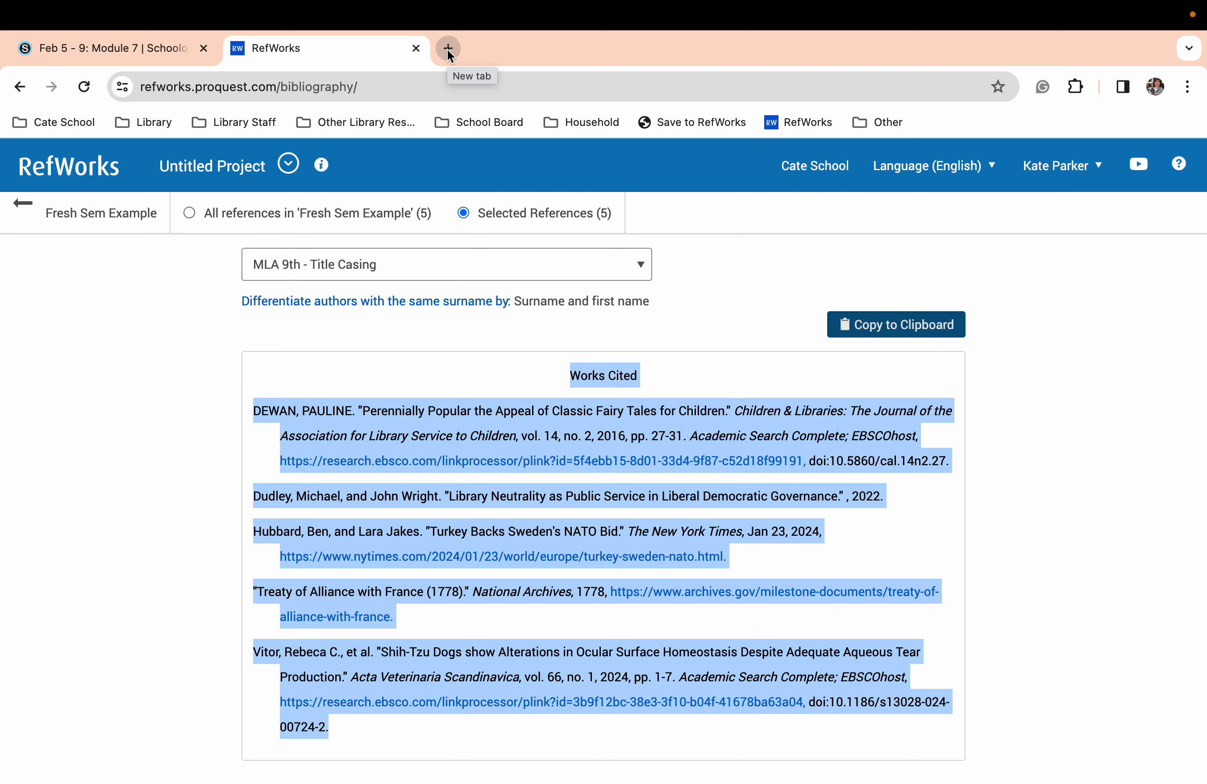
Go to docs.google.com in a separate browser tab, and paste the Works Cited list into a new blank document.
left_click(448, 49)
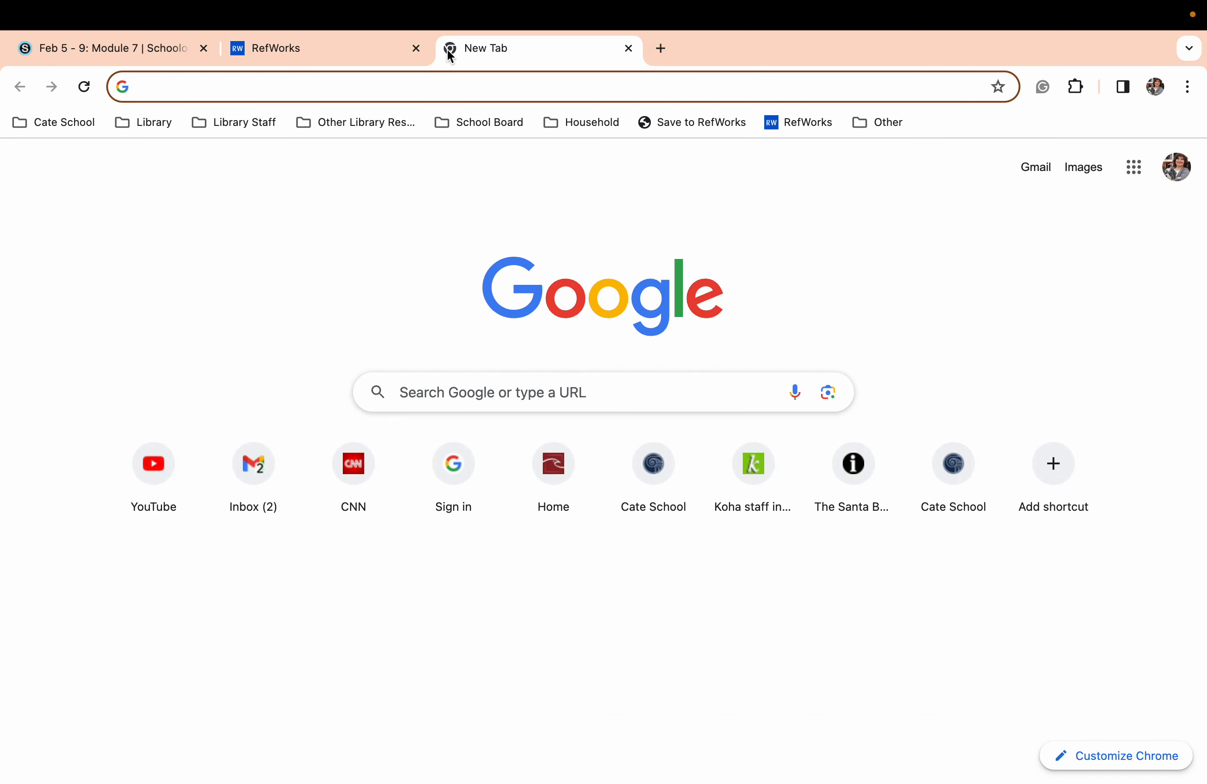
type("do")
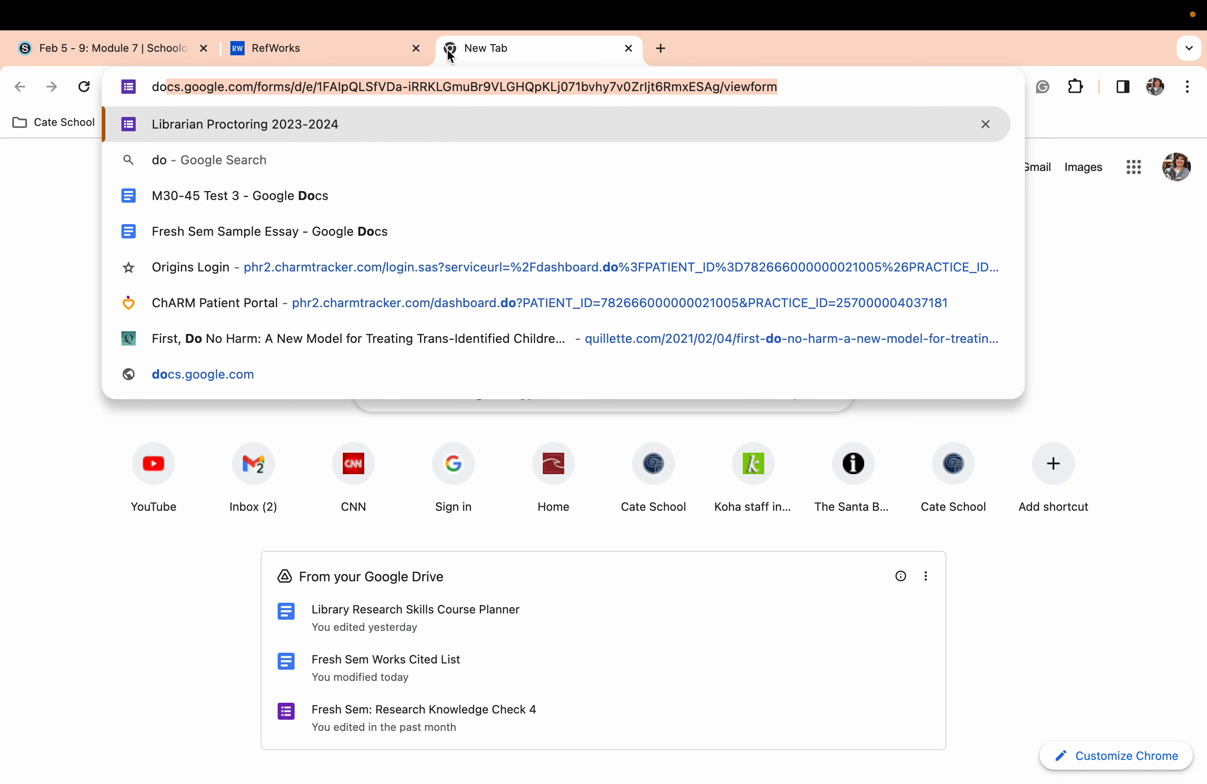
key("BackSpace")
type("cs.goog")
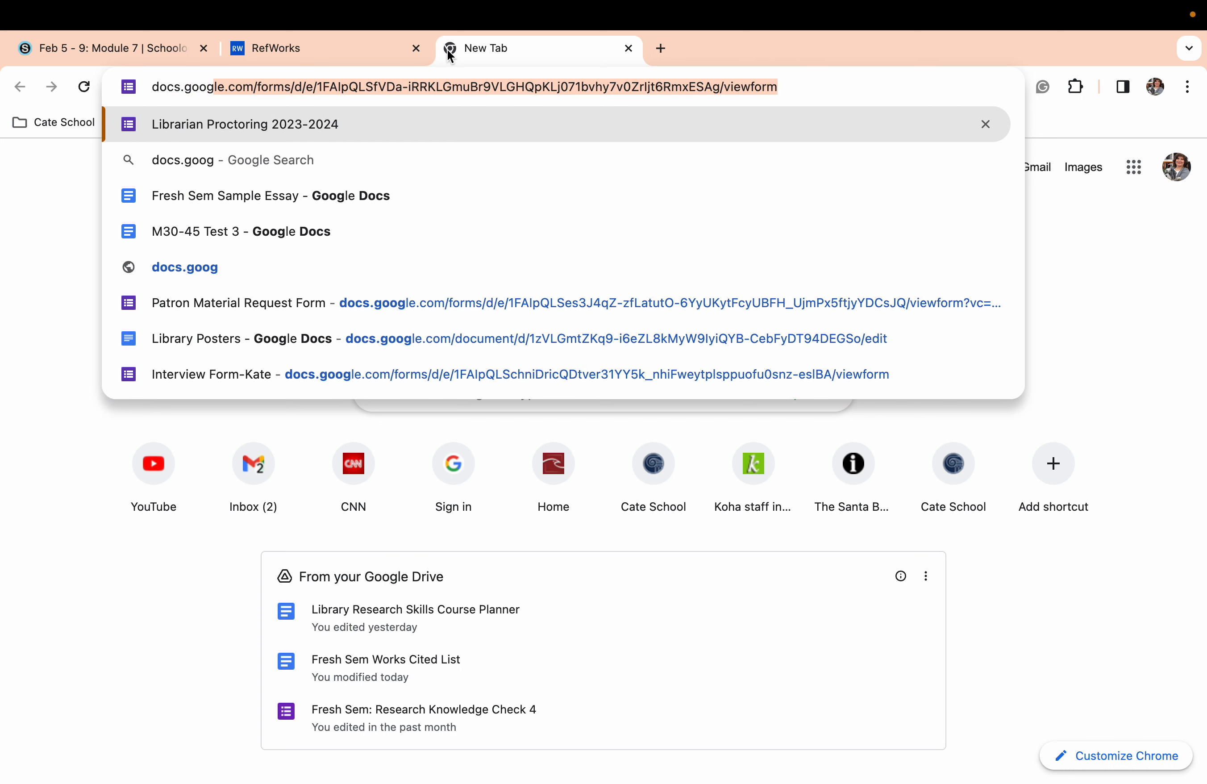
type("le.com")
key("Return")
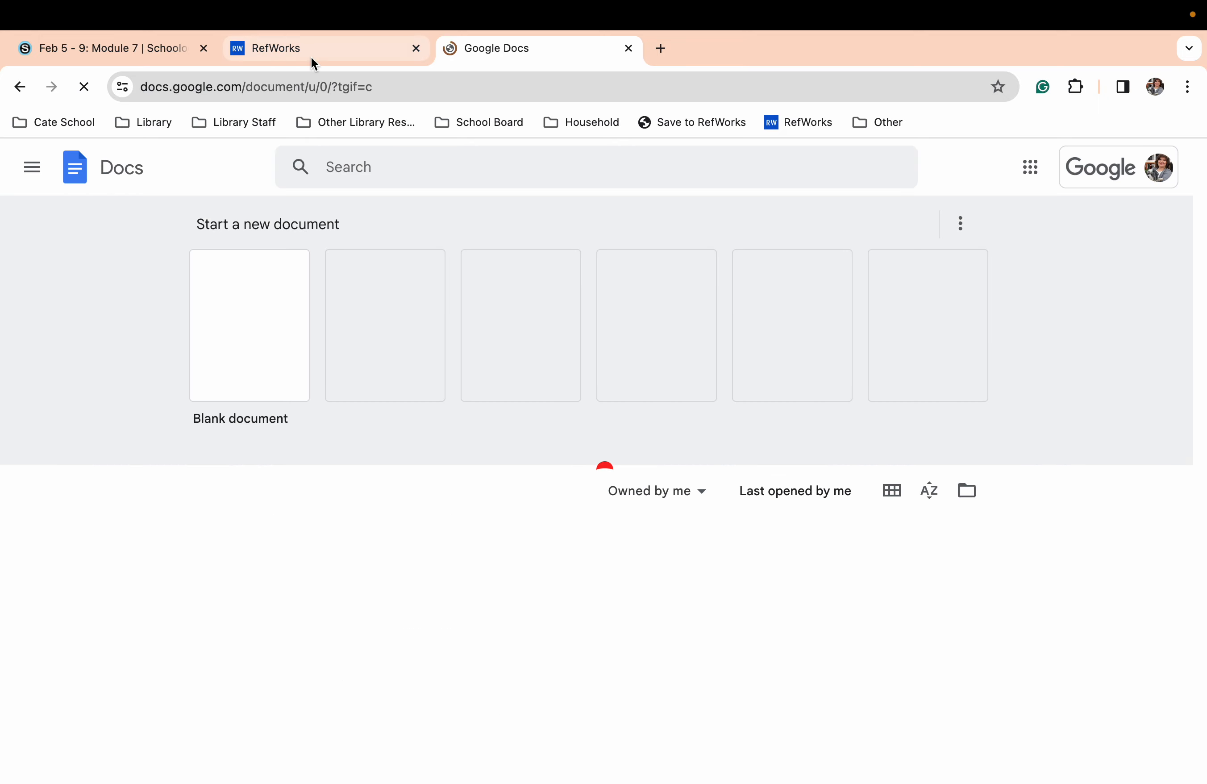
left_click(271, 329)
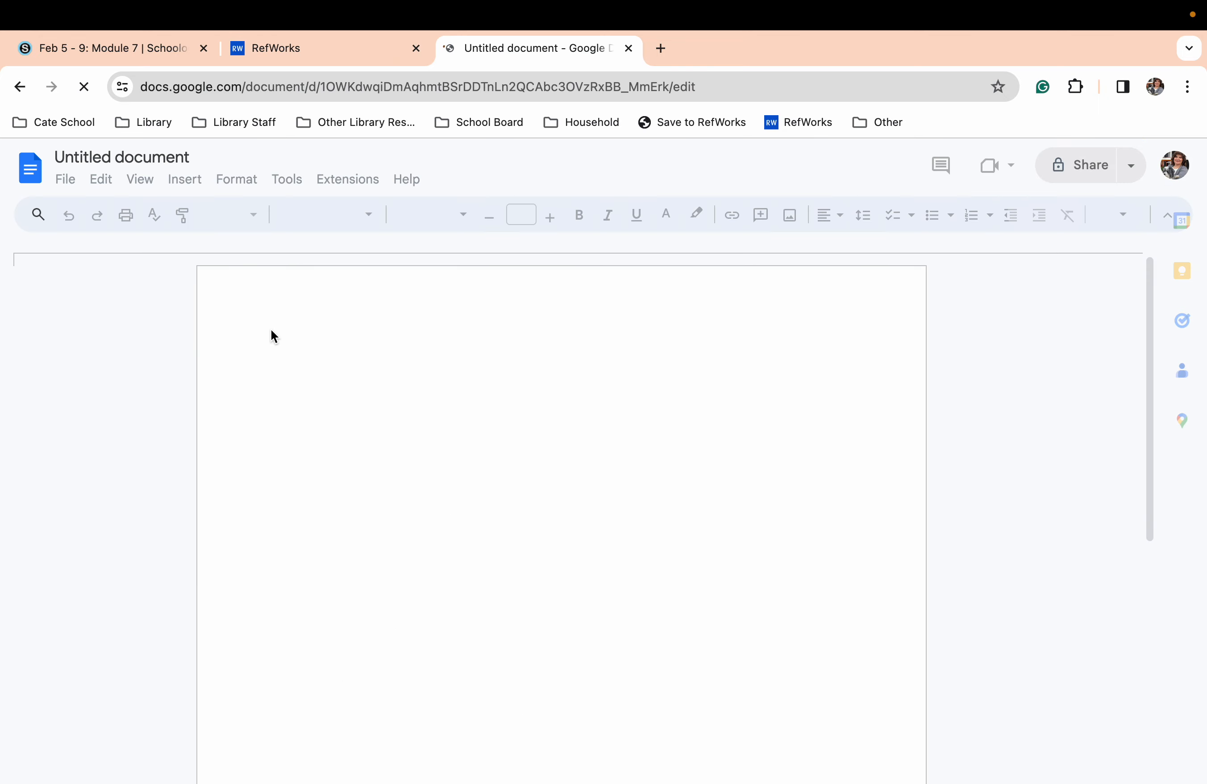
key("super+v")
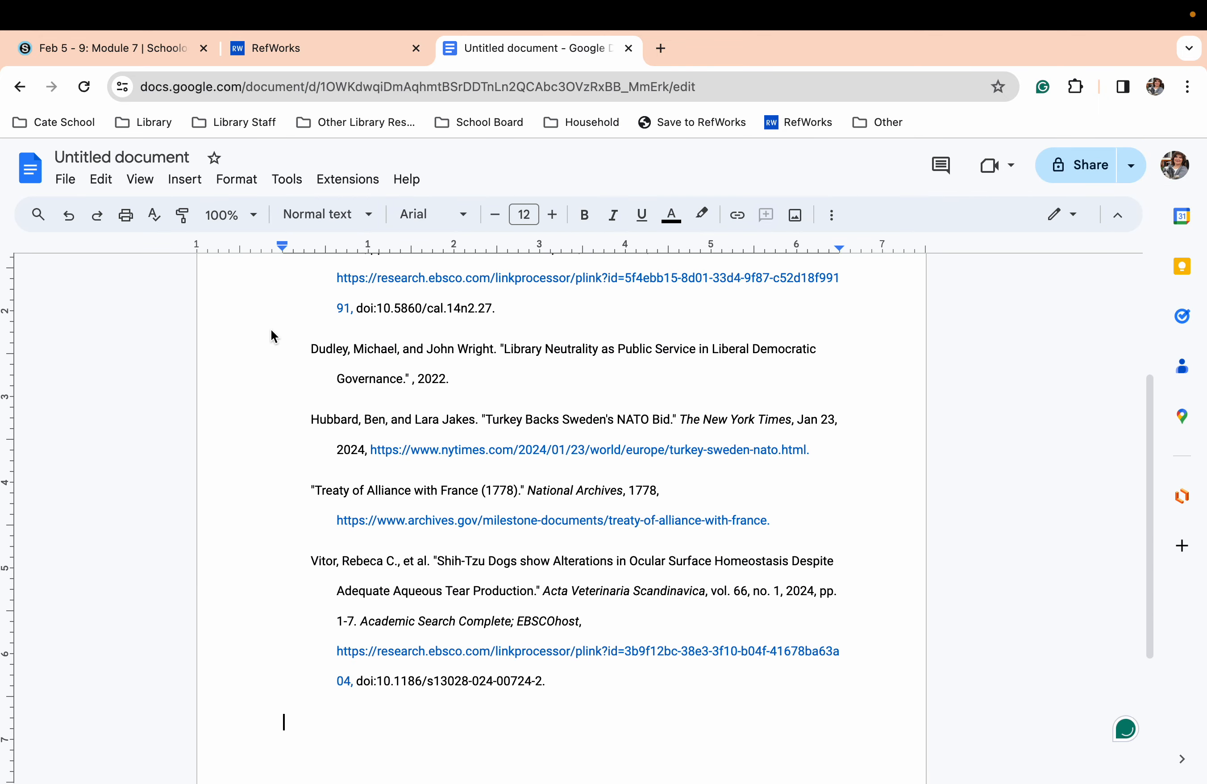
Examine the pasted Works Cited list for its font, font size and the capitalization of the first entry's author name.
scroll(678, 462, "up", 4)
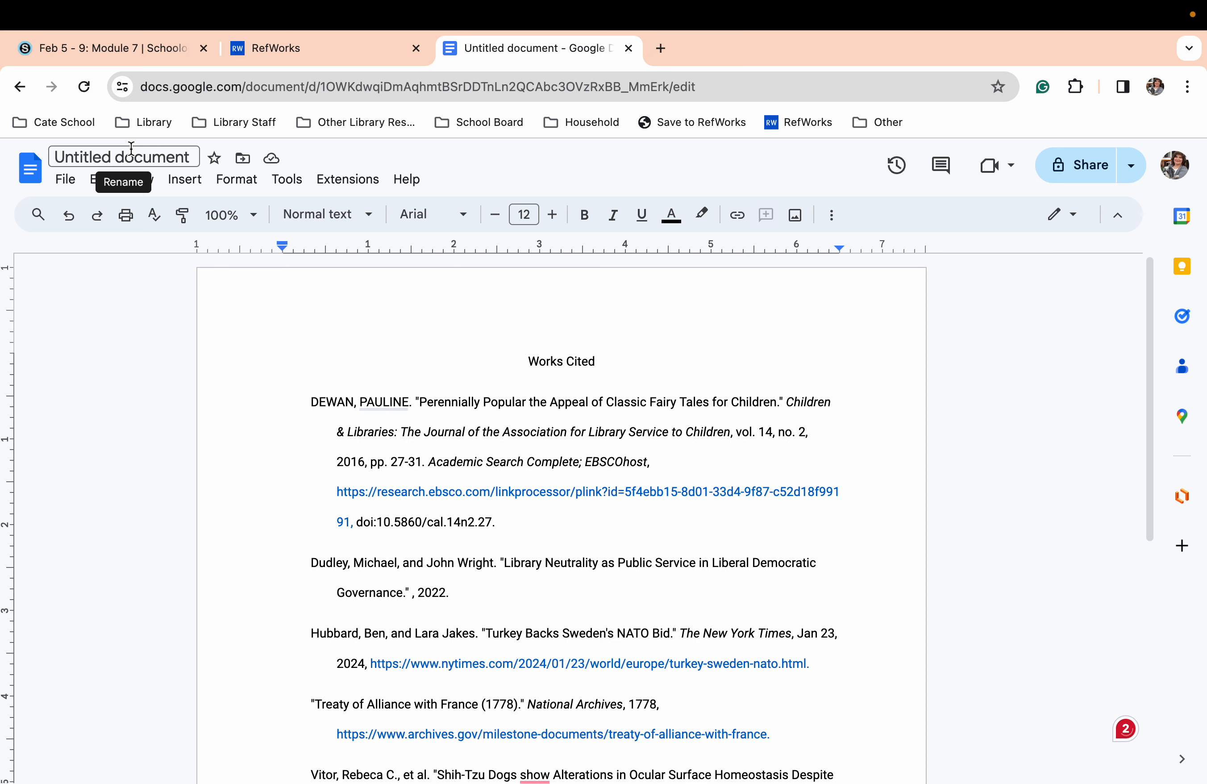
scroll(810, 429, "down", 1)
scroll(809, 429, "down", 1)
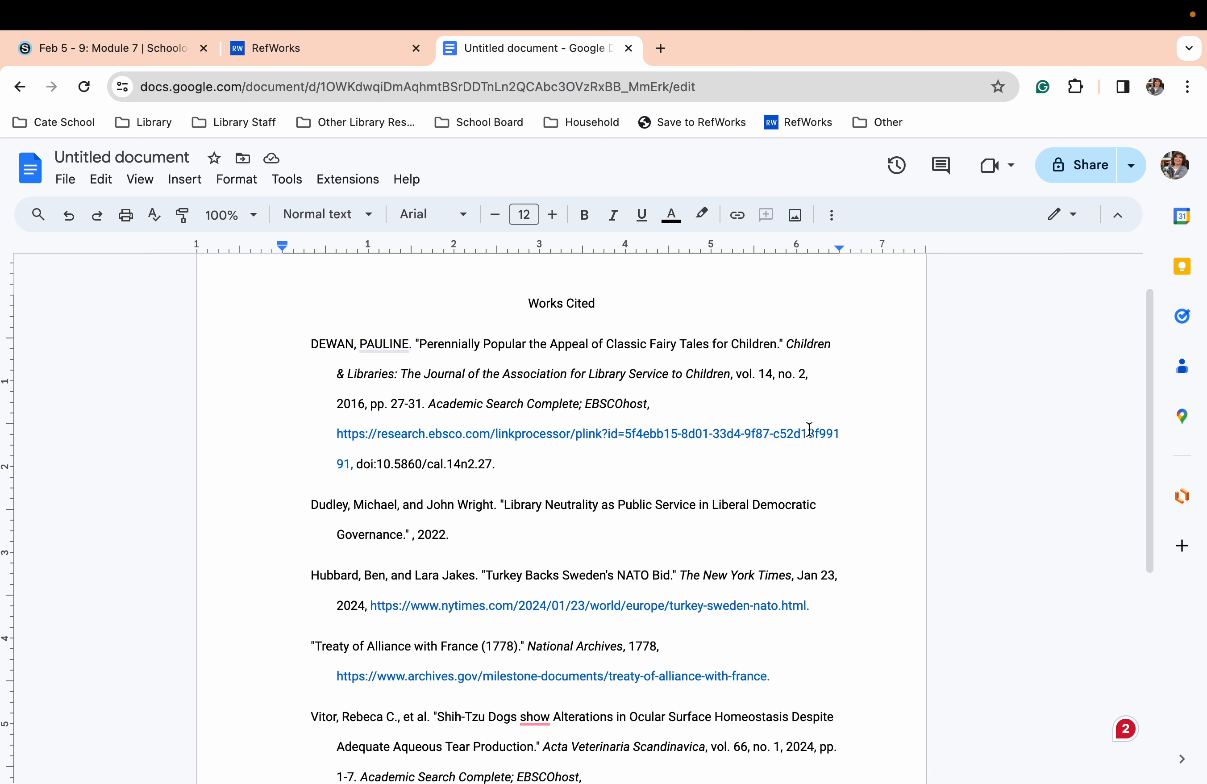
scroll(809, 429, "up", 2)
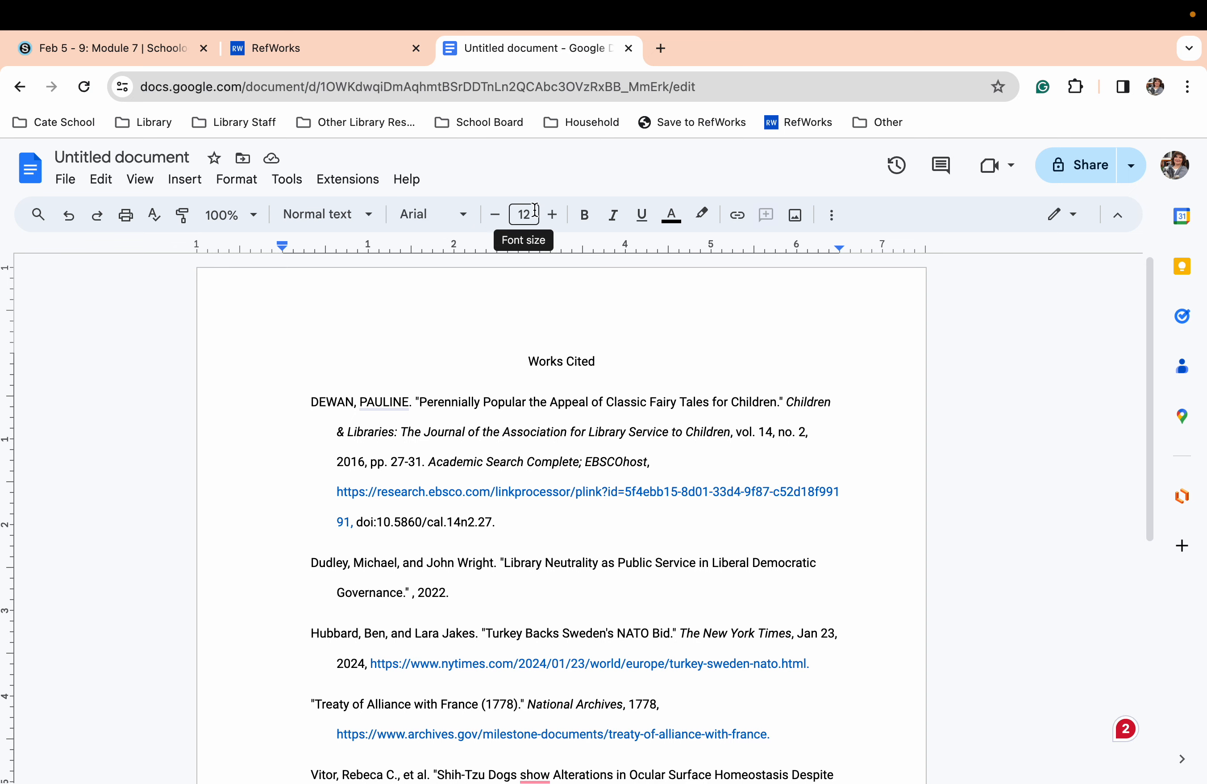
scroll(750, 392, "down", 2)
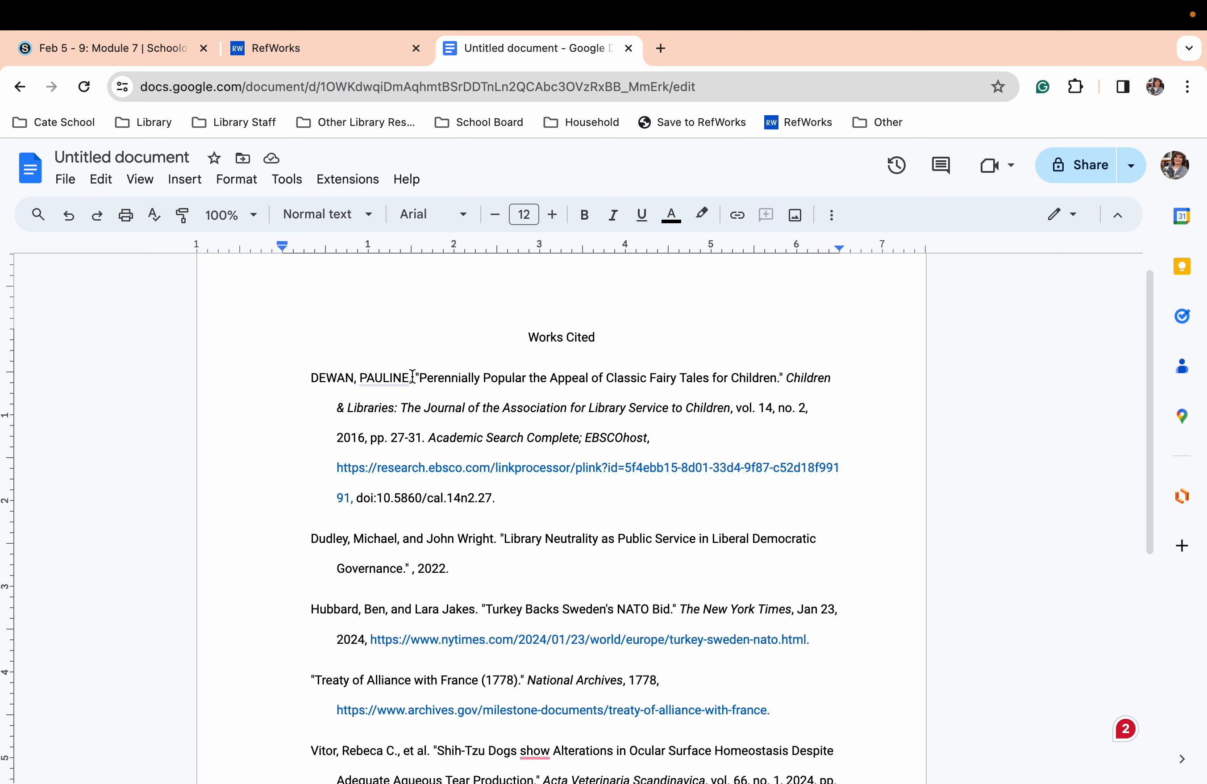
left_click_drag(412, 378, 305, 377)
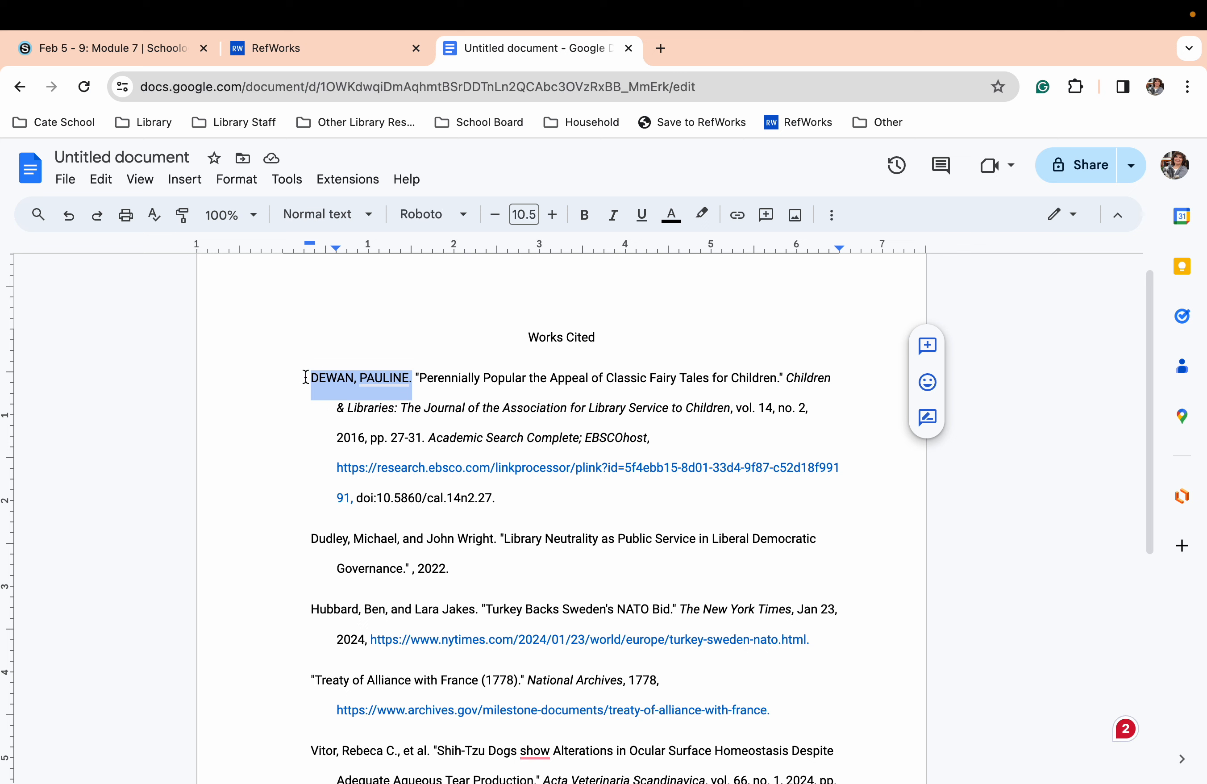
left_click(523, 378)
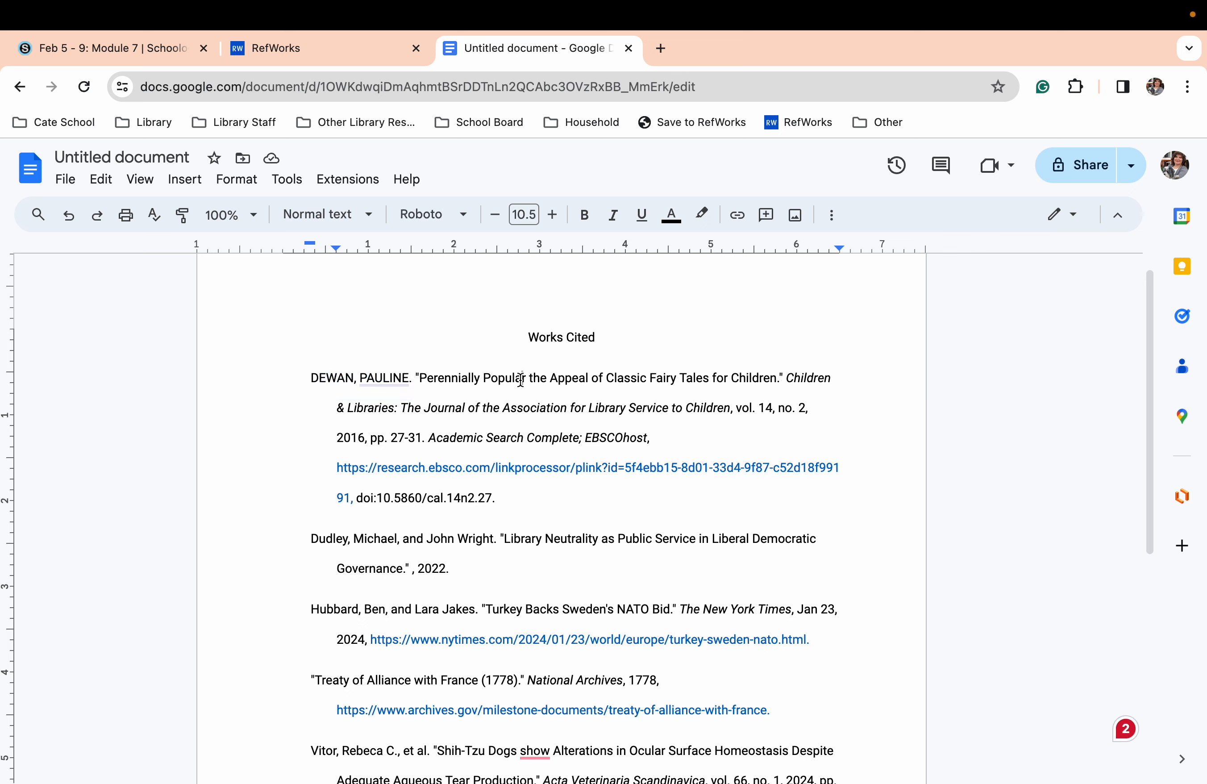
Set the whole Works Cited document to Arial at size 12.
left_click(582, 336)
left_click(606, 407)
key("super+a")
left_click(455, 209)
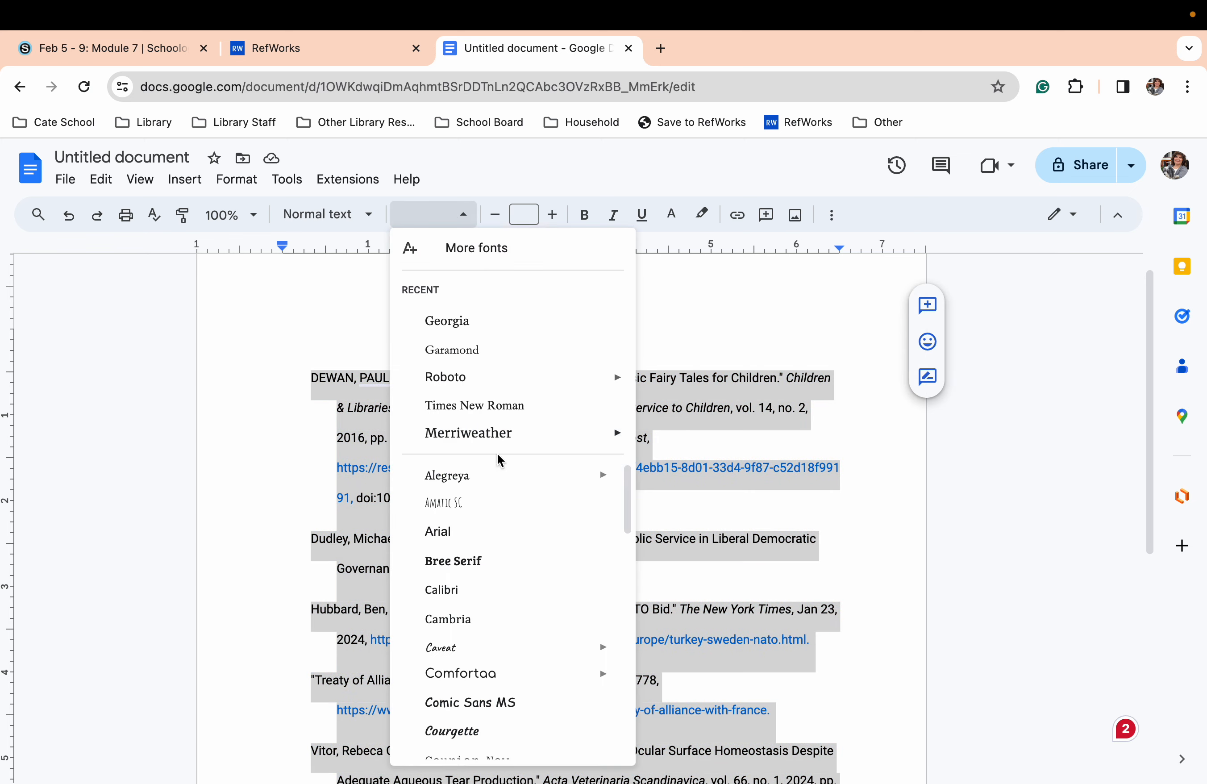
left_click(471, 531)
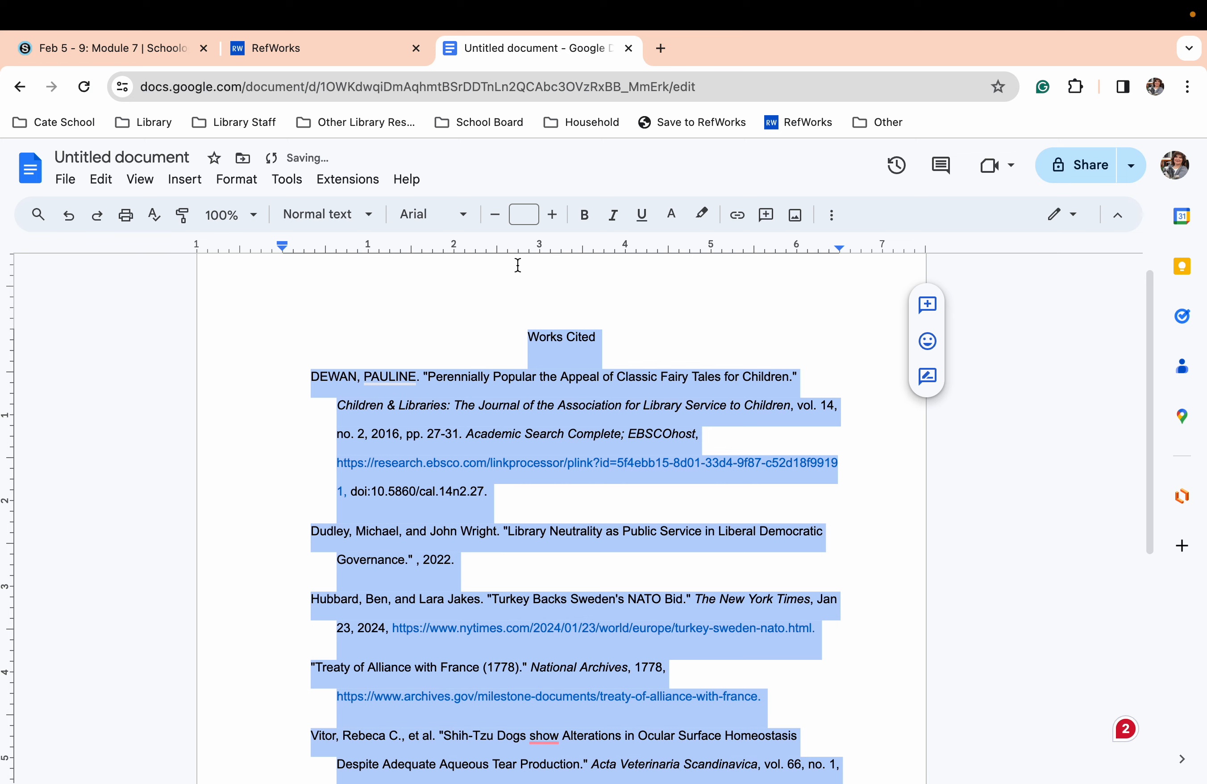
left_click(522, 214)
left_click(528, 361)
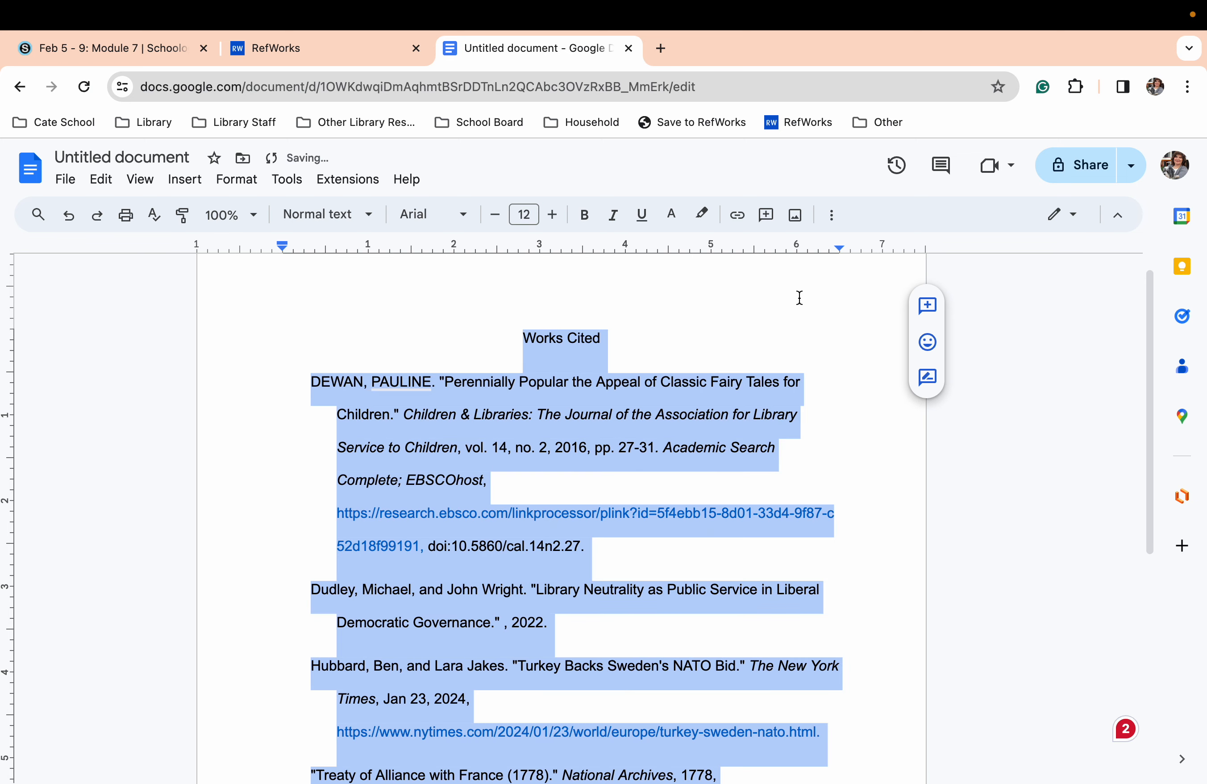
left_click(784, 315)
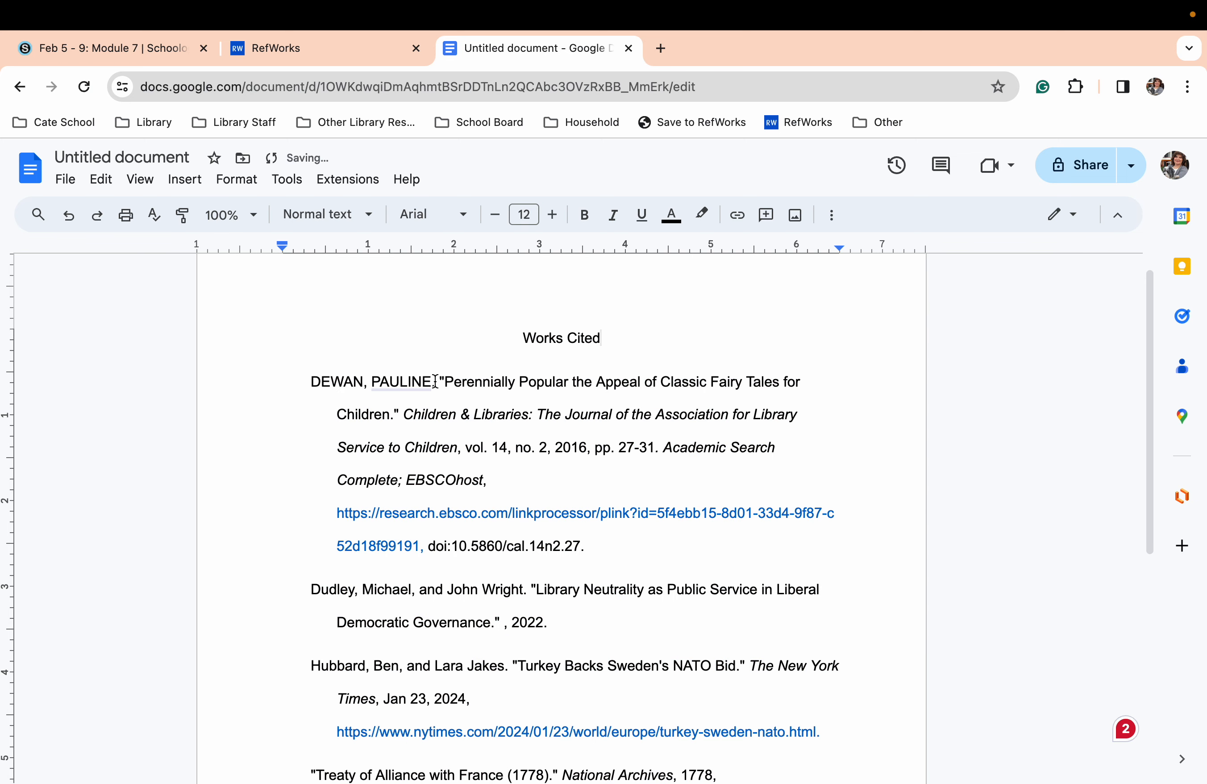
Change the author name of the first Works Cited entry from all capitals to Title Case.
left_click_drag(432, 381, 291, 374)
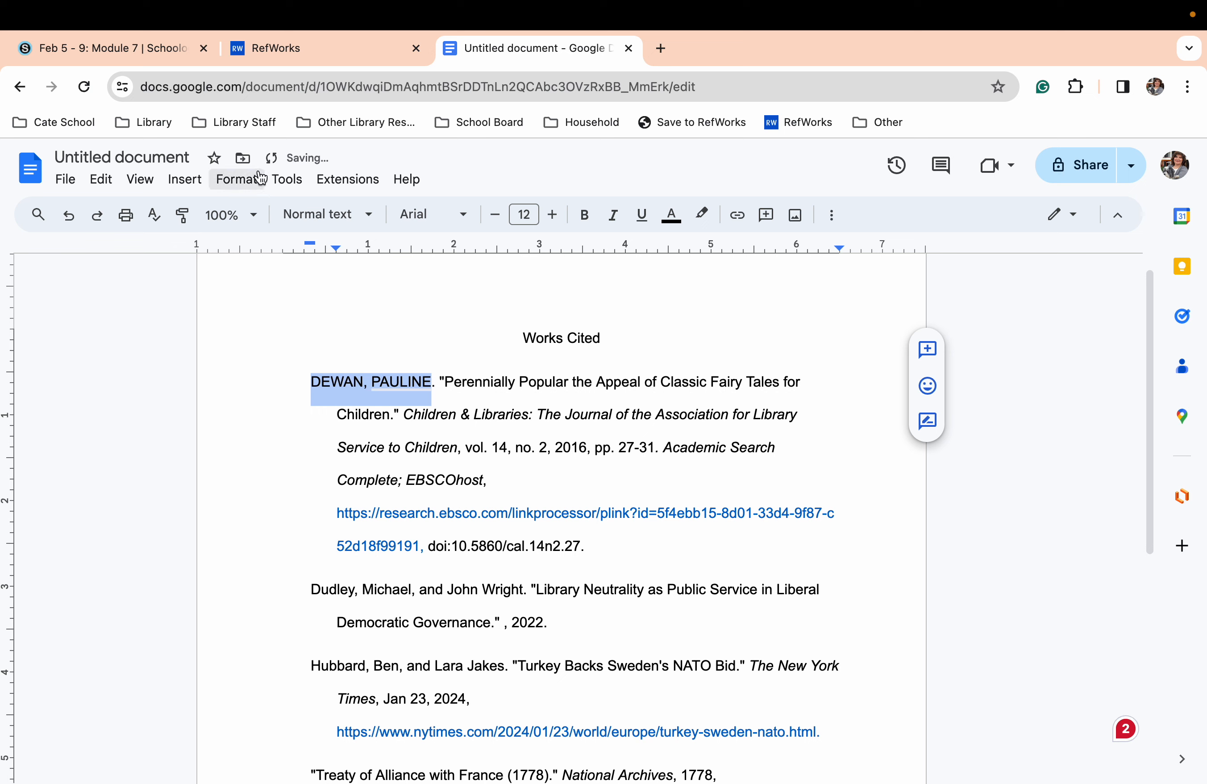
left_click(240, 180)
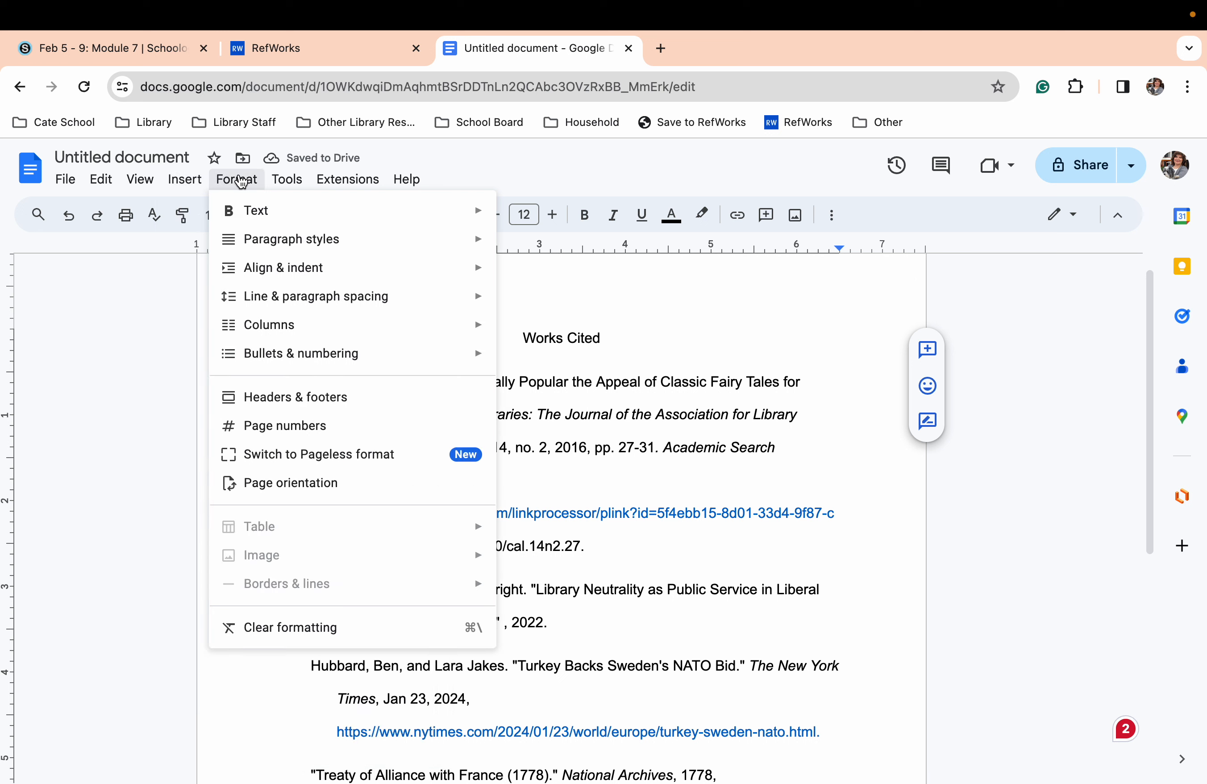
mouse_move(265, 210)
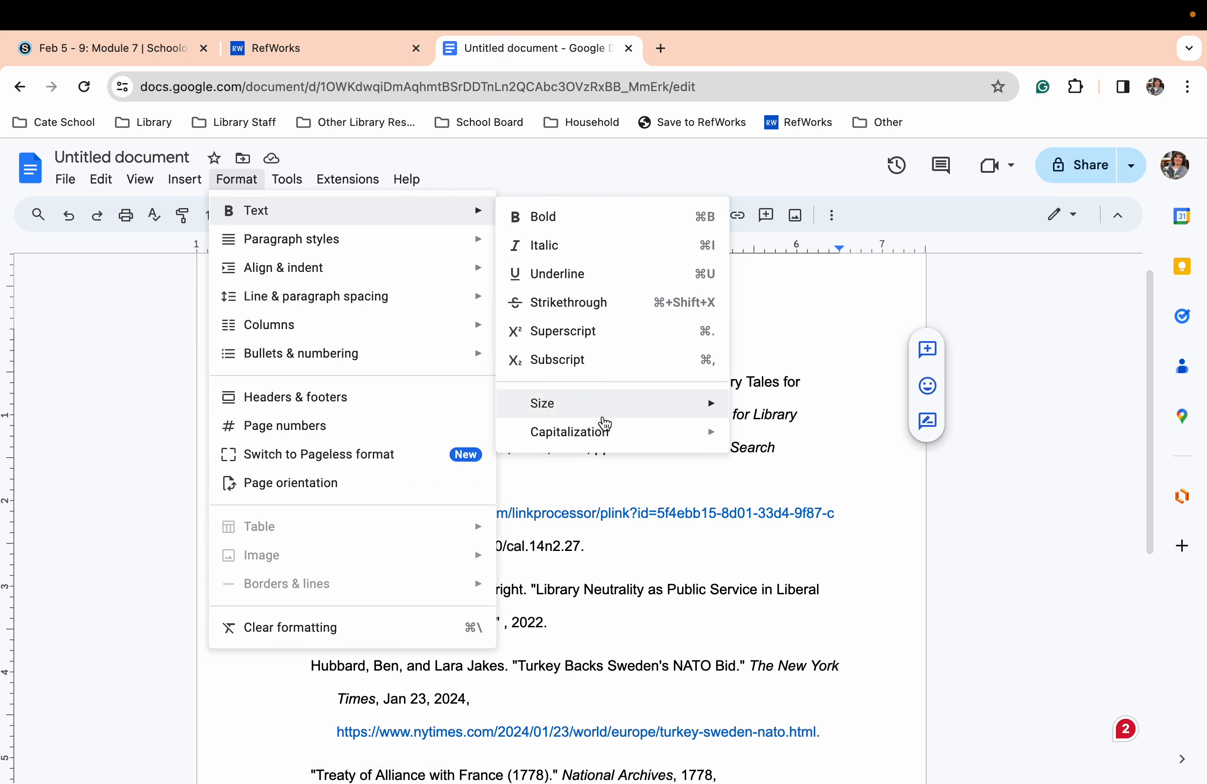
mouse_move(611, 438)
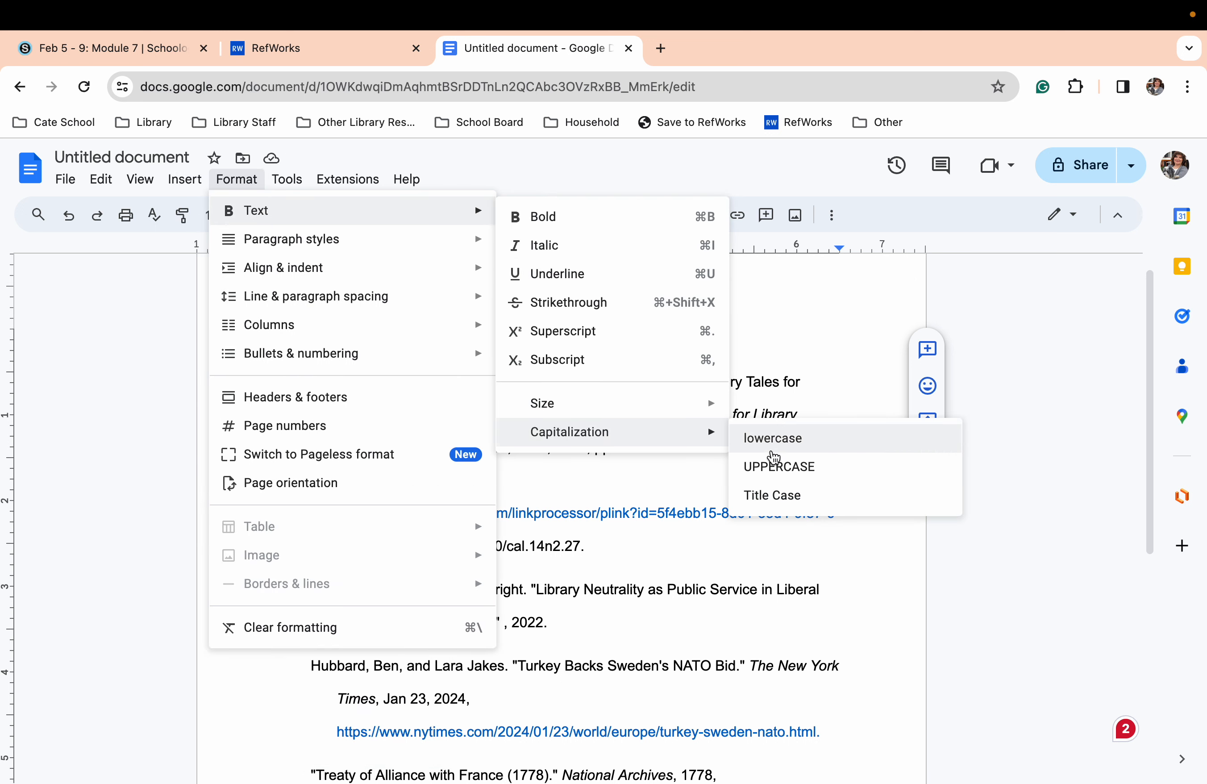
left_click(774, 494)
left_click(829, 479)
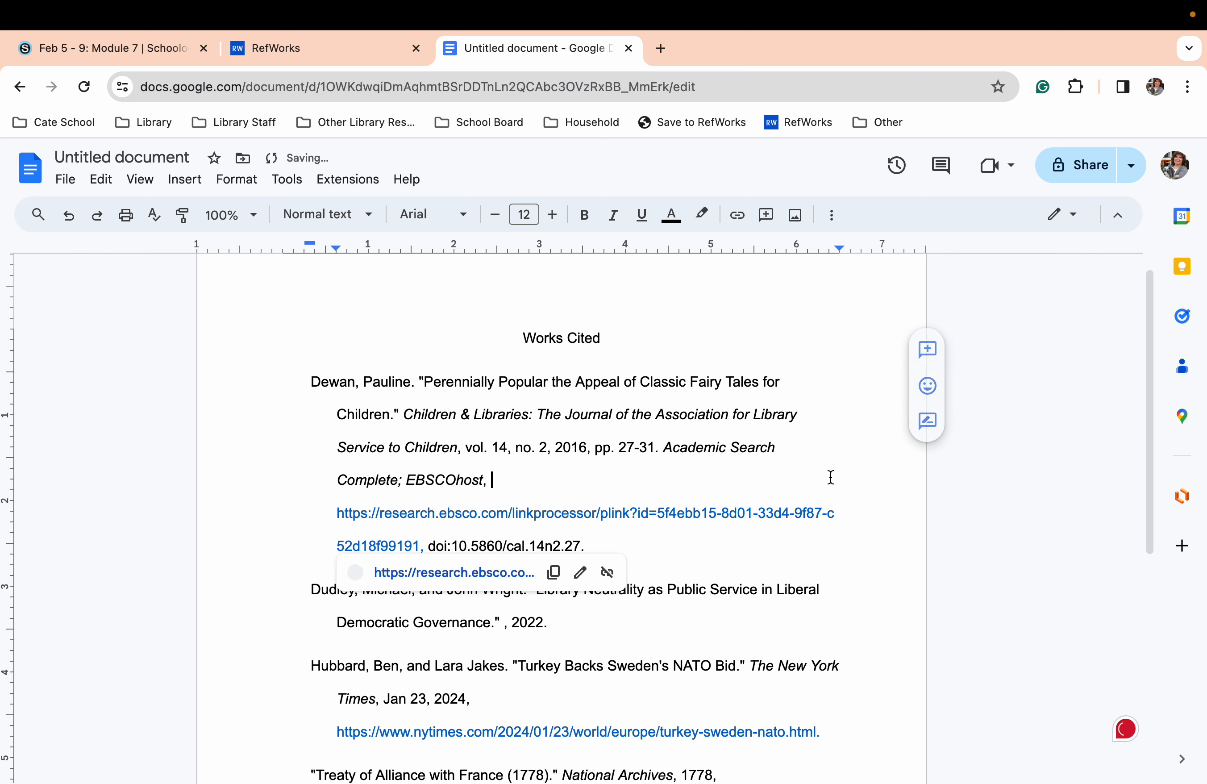
Remove the stray comma and extra space before 2022 in the "Library Neutrality as Public Service in Liberal Democratic Governance" entry.
scroll(830, 477, "down", 2)
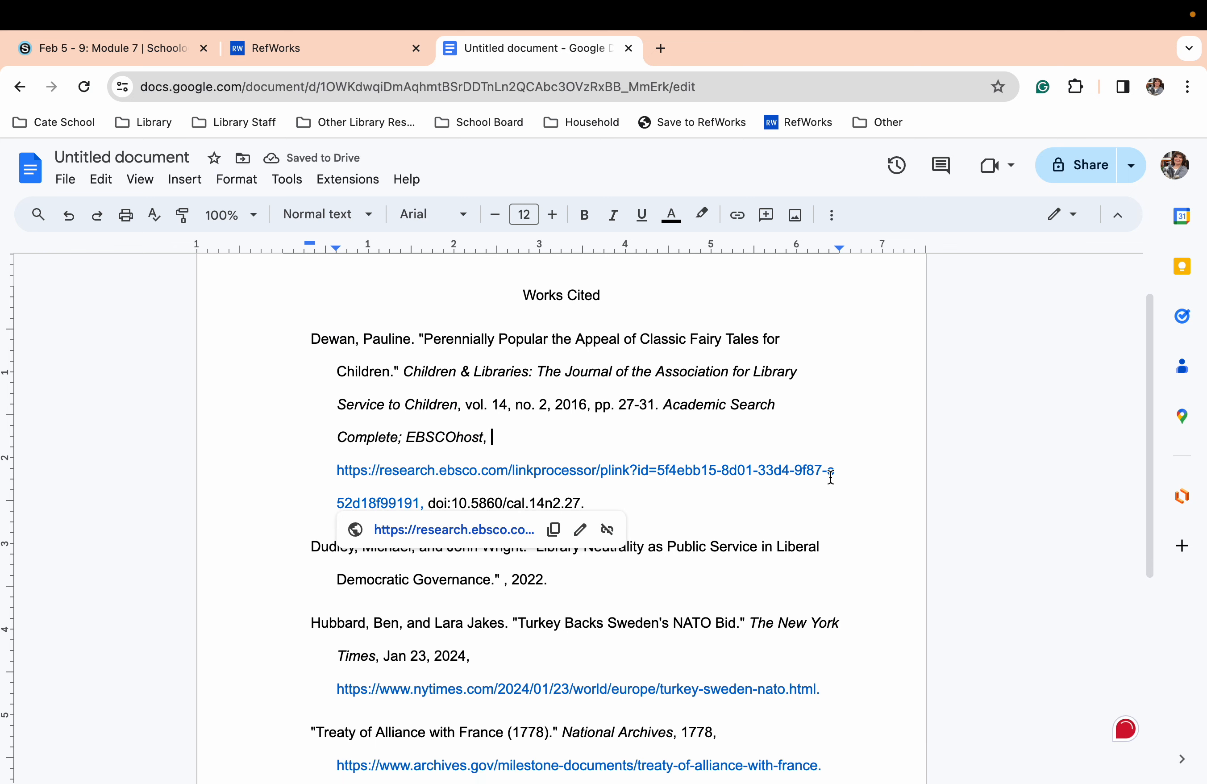
scroll(830, 478, "down", 2)
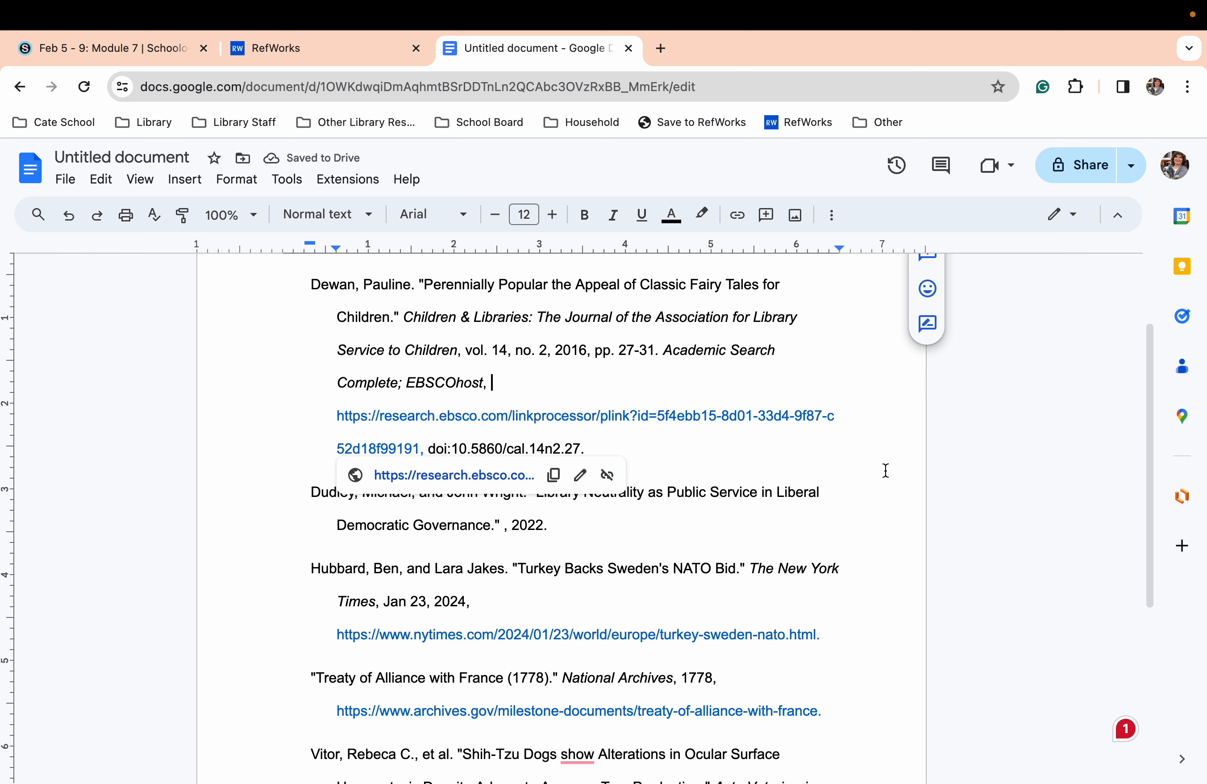
double_click(879, 474)
scroll(879, 459, "down", 1)
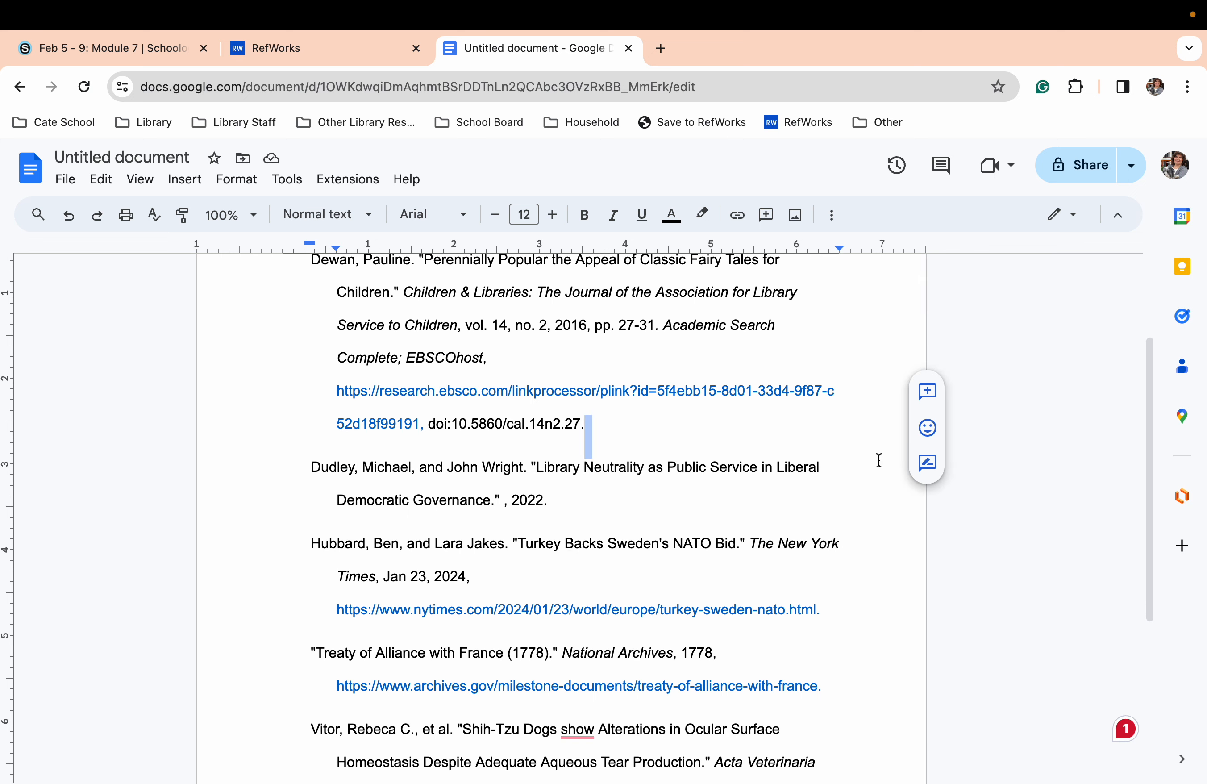
scroll(879, 460, "up", 1)
scroll(879, 460, "down", 3)
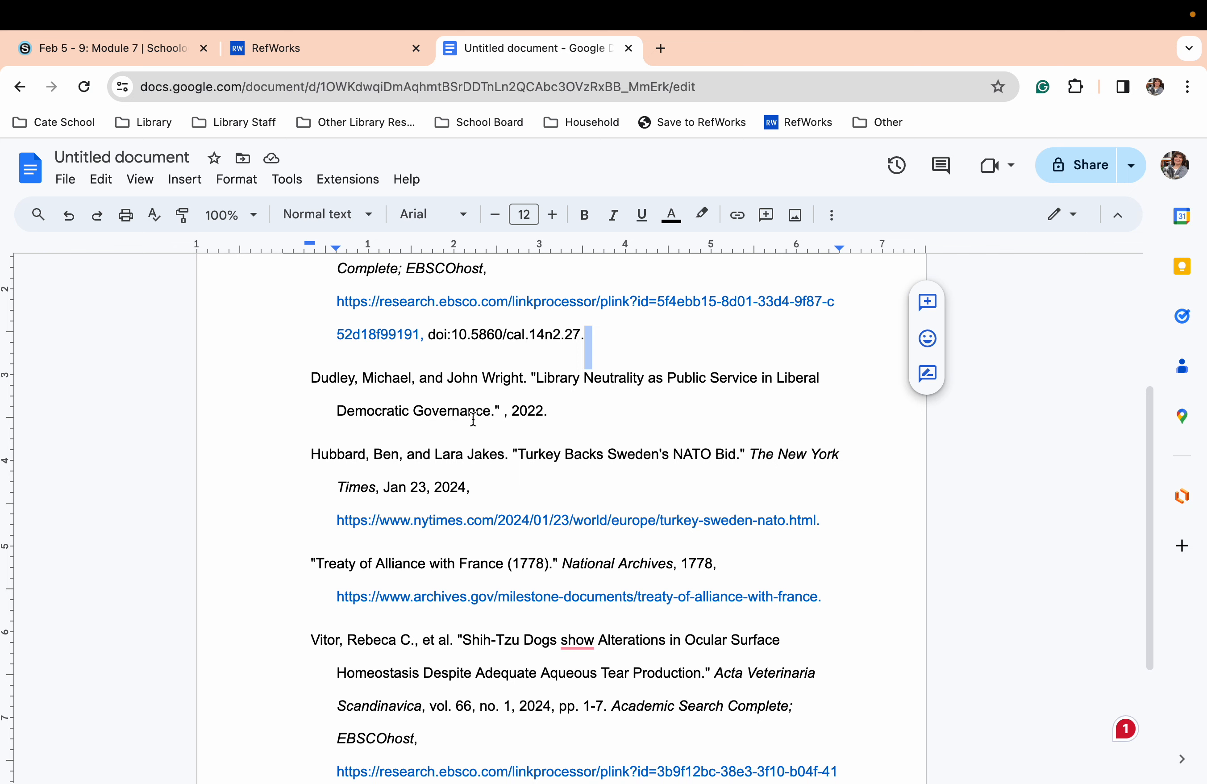
left_click(508, 418)
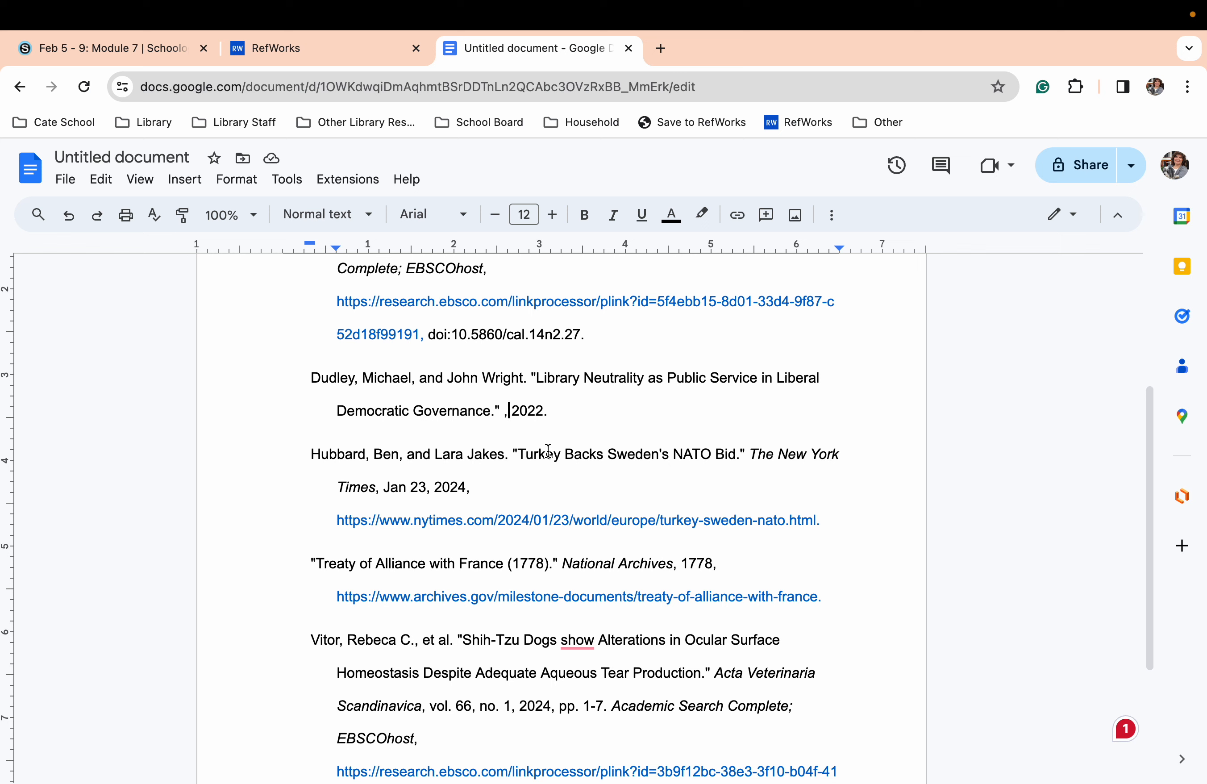
key("BackSpace")
key("Delete")
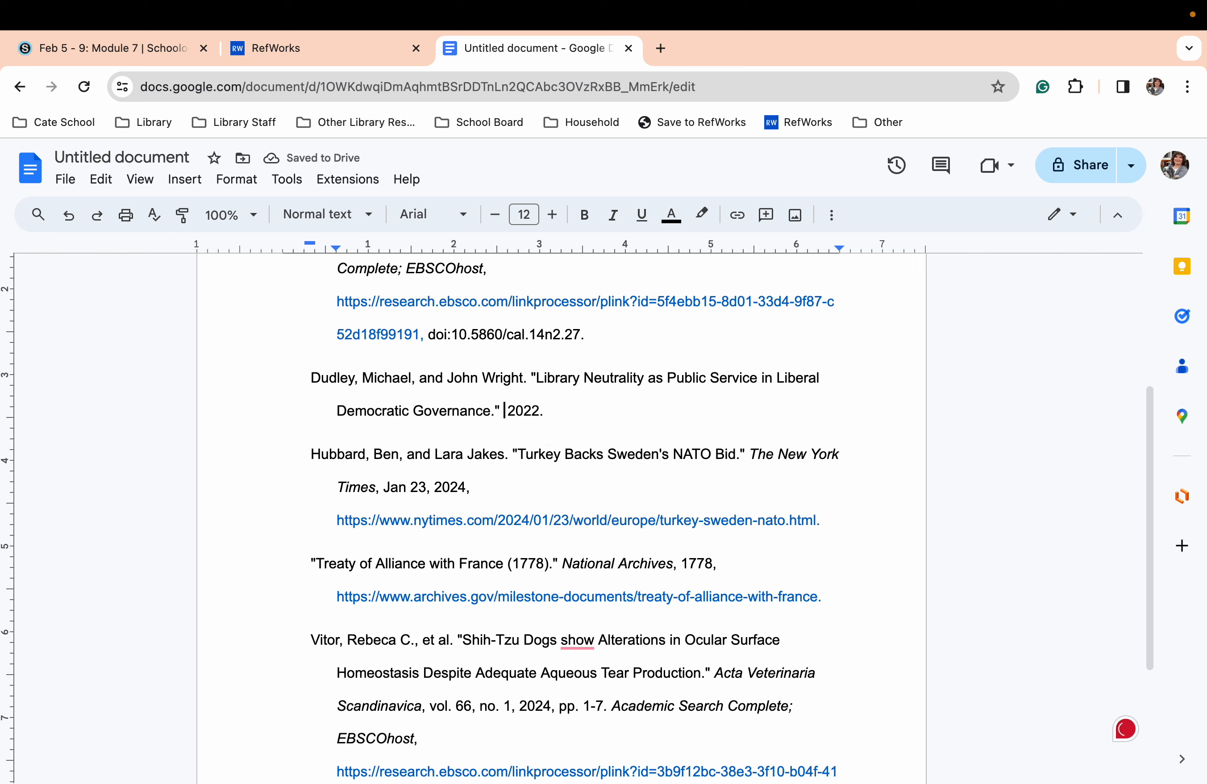
key("BackSpace")
Capitalize "show" as "Show" in the title of the Shih-Tzu Dogs entry, using the Grammarly suggestion.
scroll(682, 471, "down", 3)
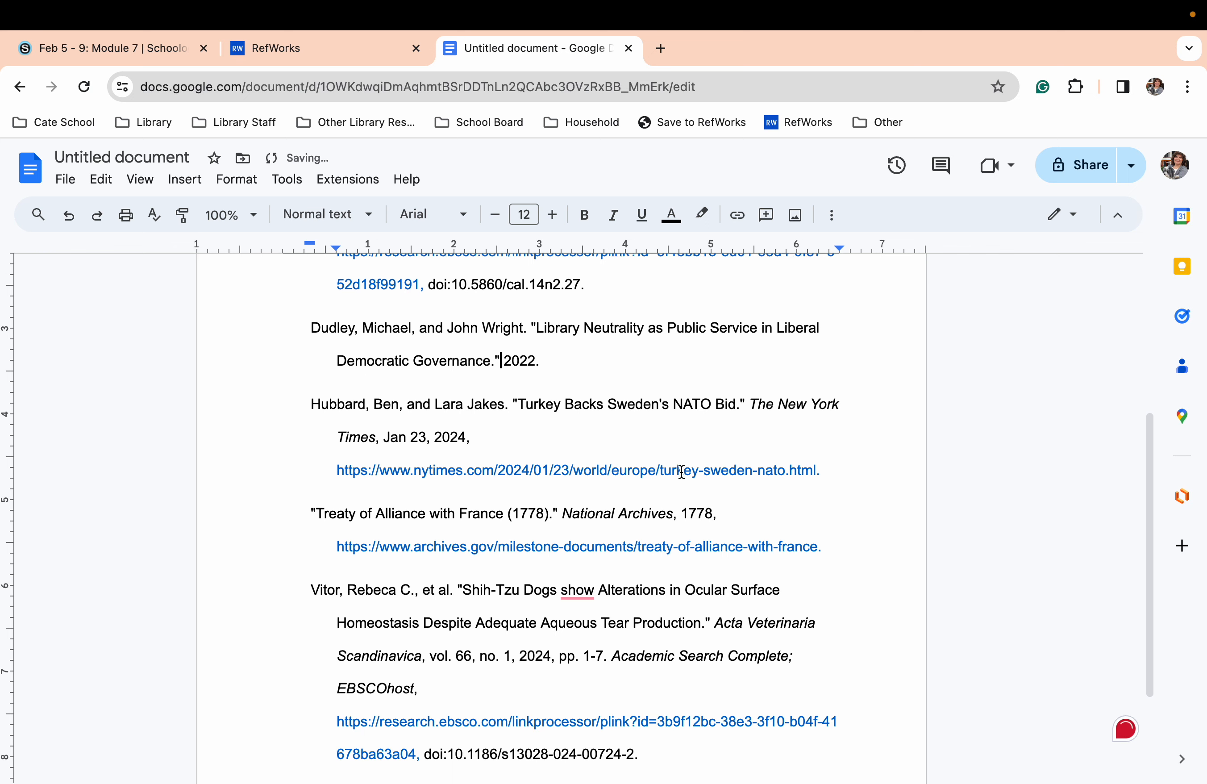
scroll(682, 472, "down", 2)
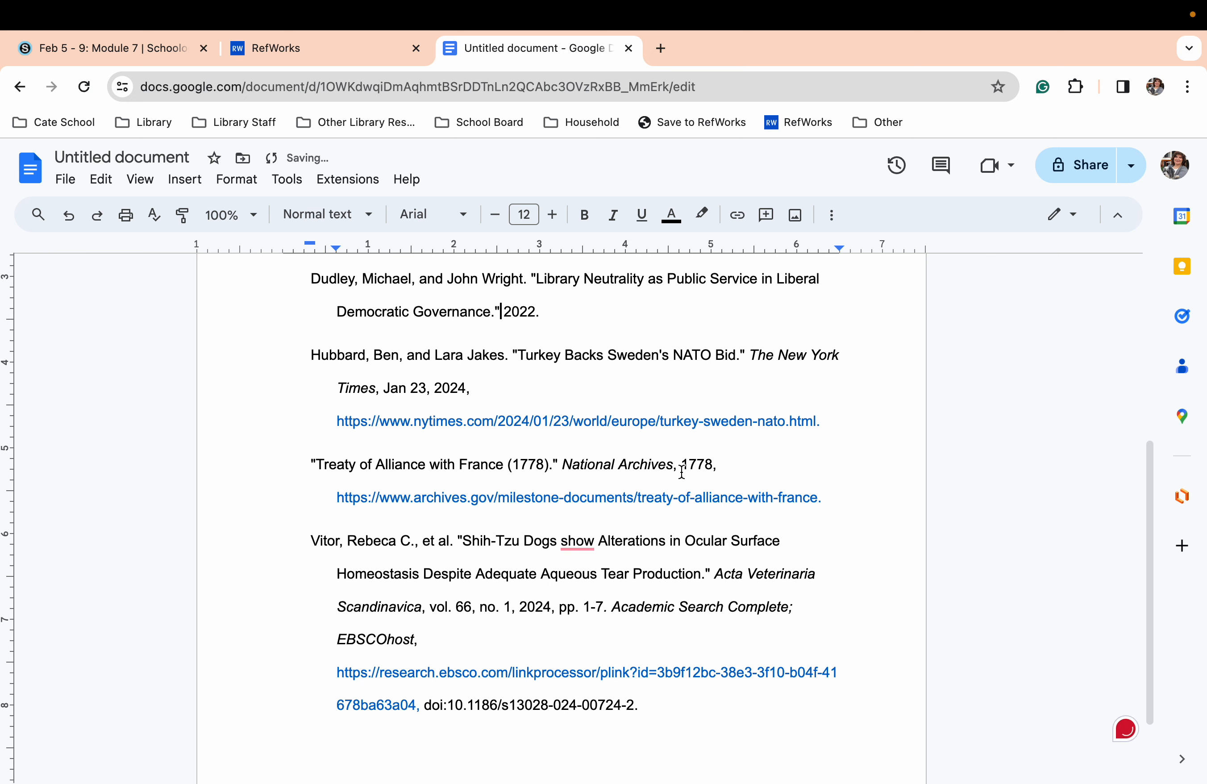
scroll(682, 472, "down", 3)
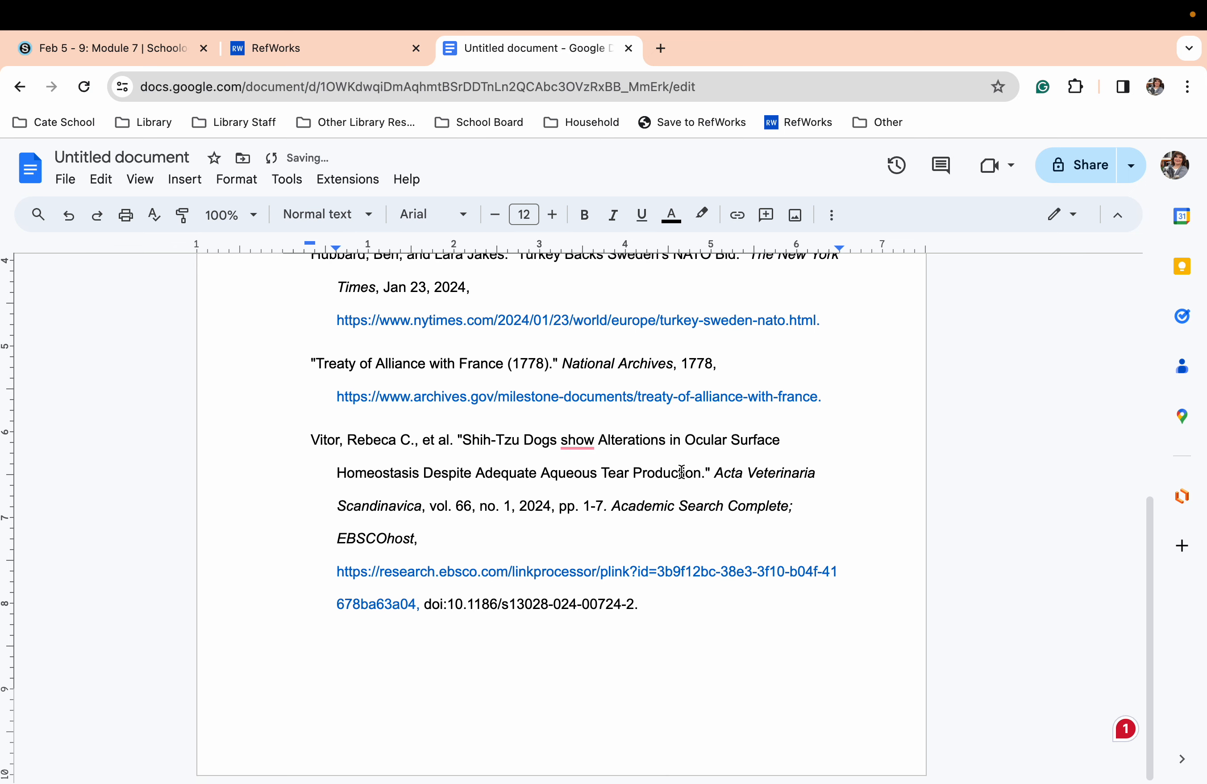
mouse_move(575, 442)
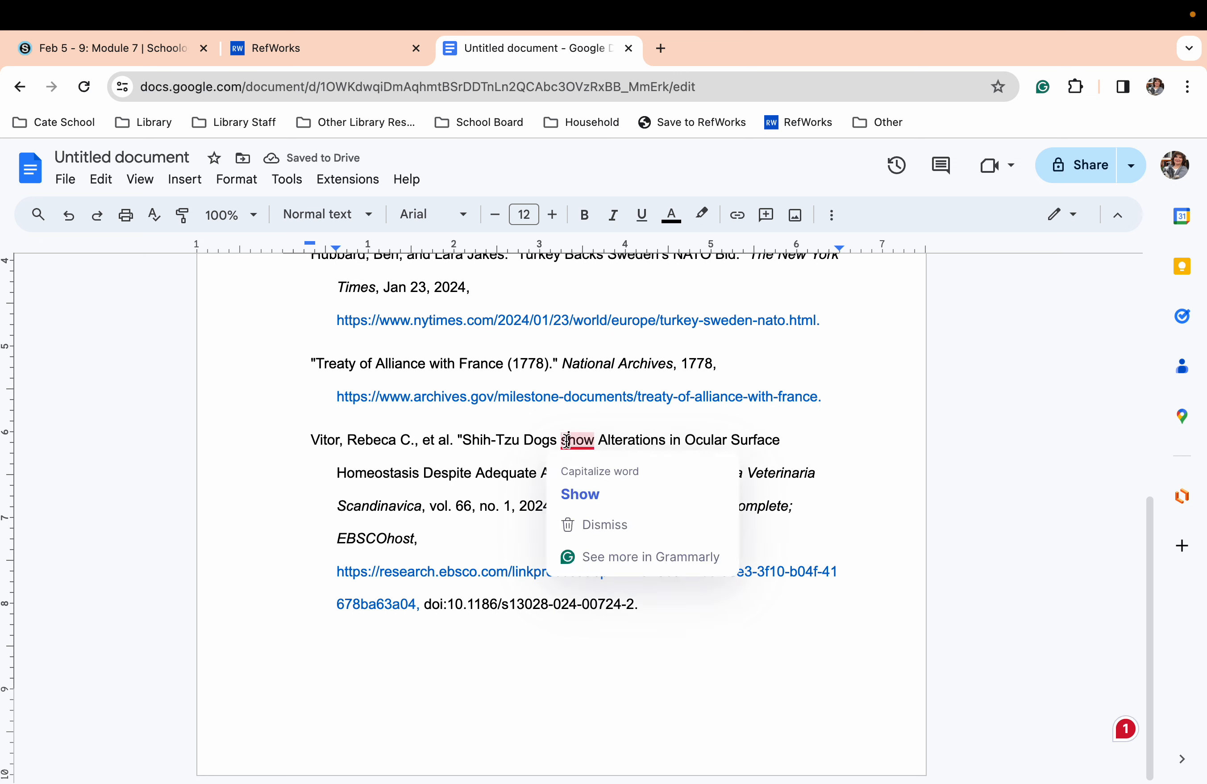
left_click(585, 494)
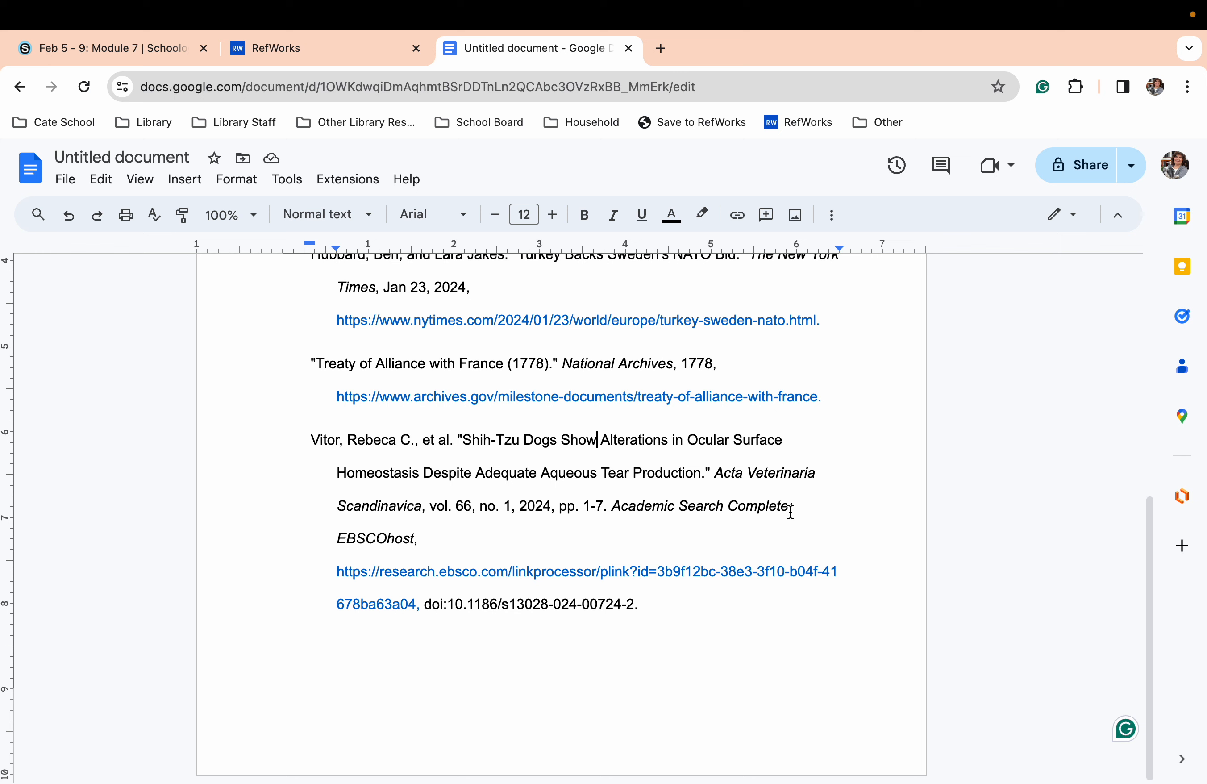
Review the whole Works Cited list from the heading to the final entry for remaining formatting errors.
scroll(790, 512, "up", 5)
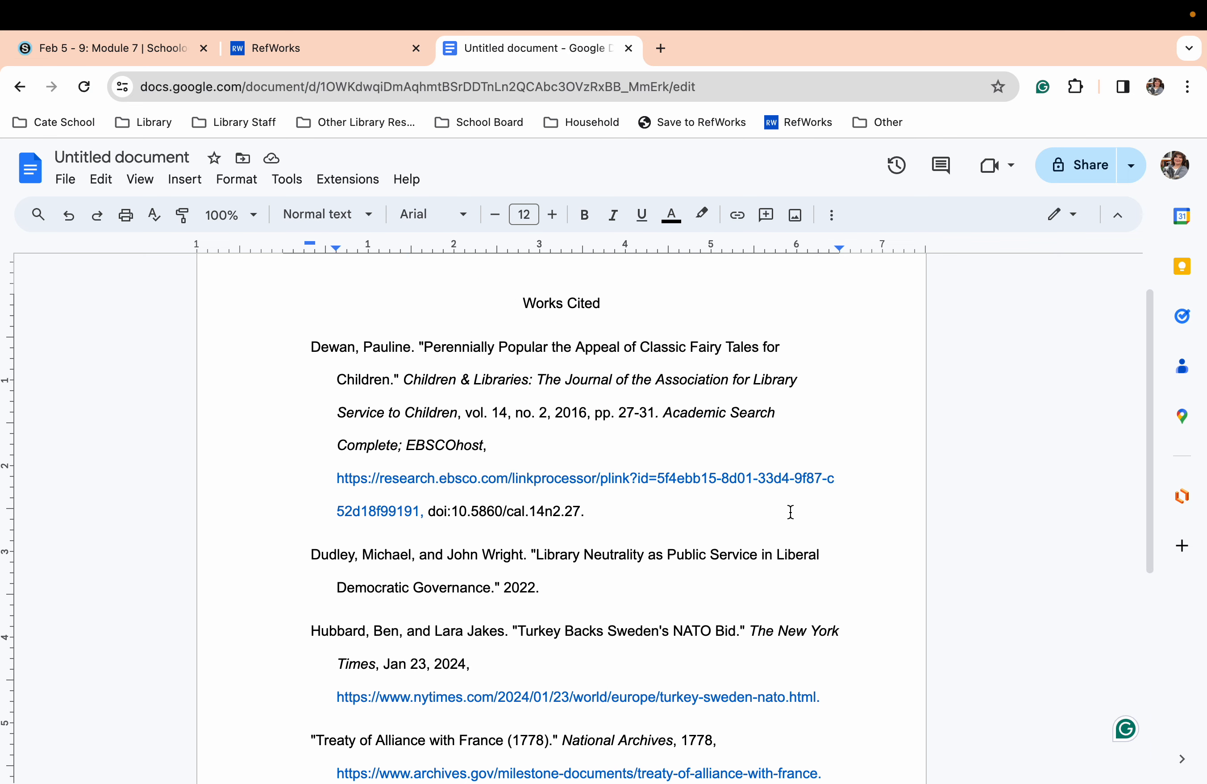
scroll(790, 511, "down", 8)
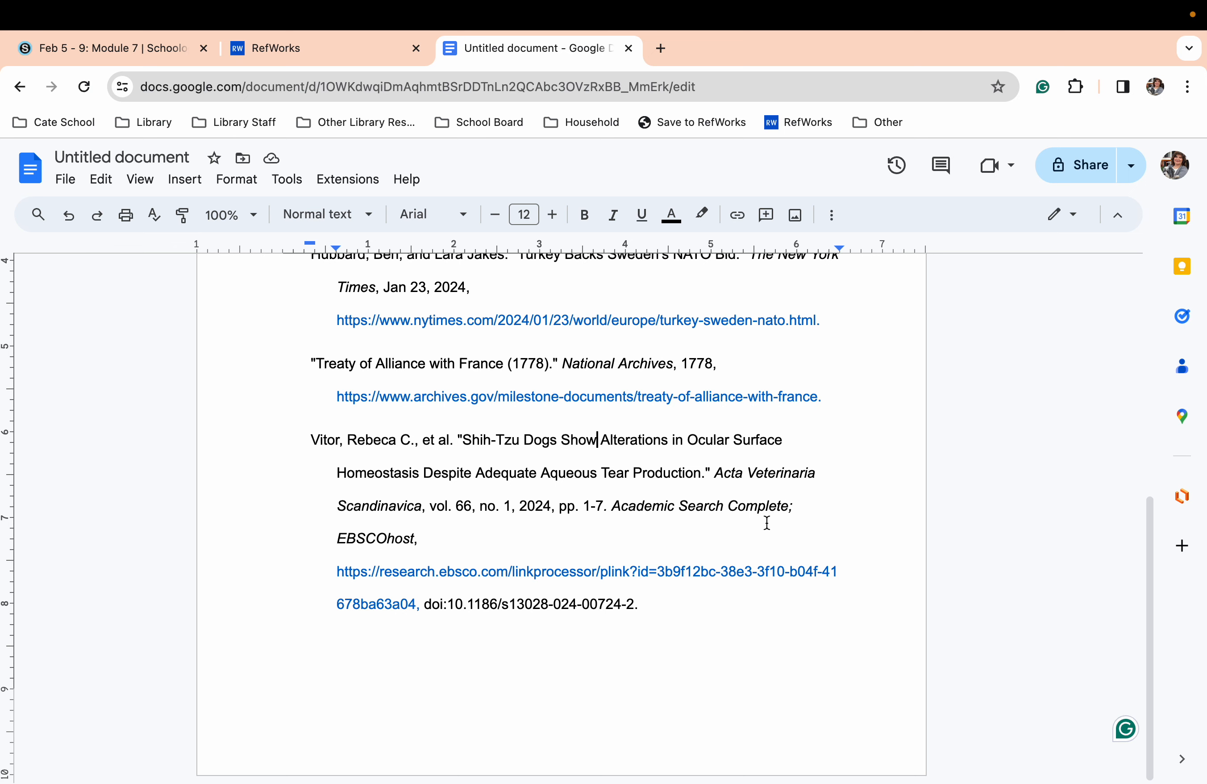
scroll(767, 522, "up", 2)
scroll(767, 523, "up", 10)
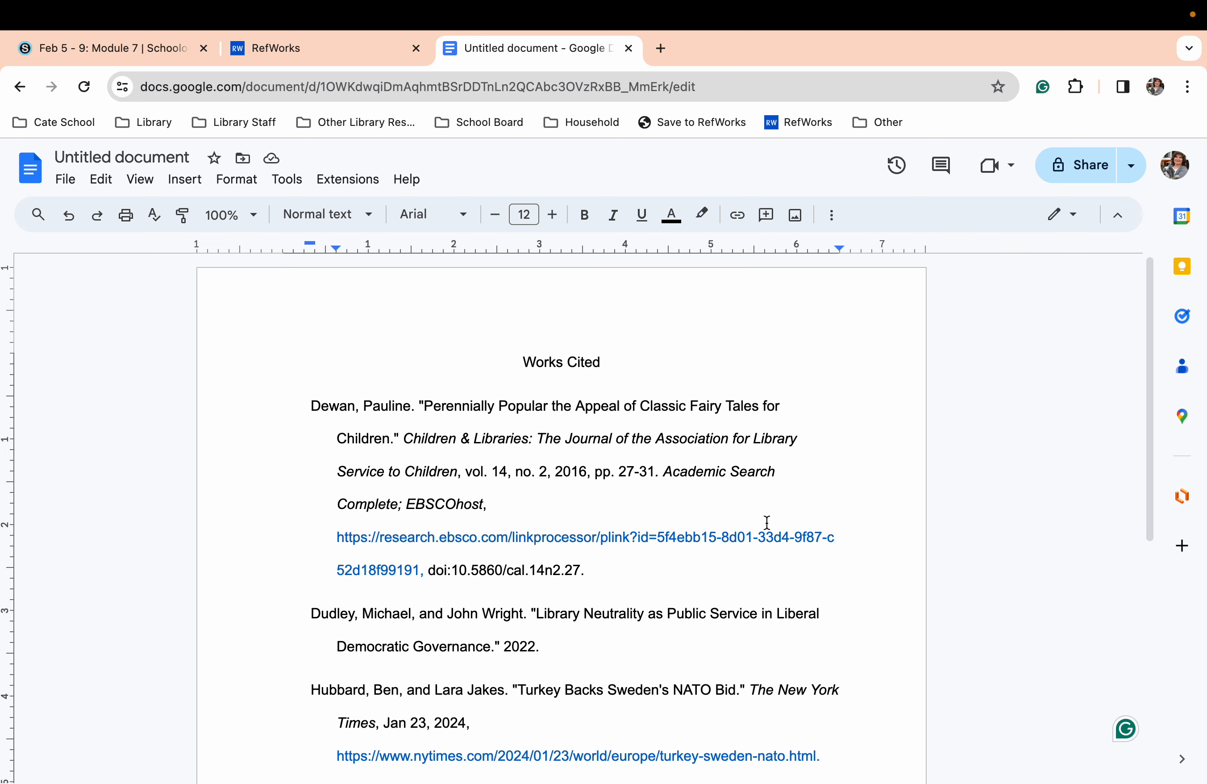
scroll(767, 522, "down", 10)
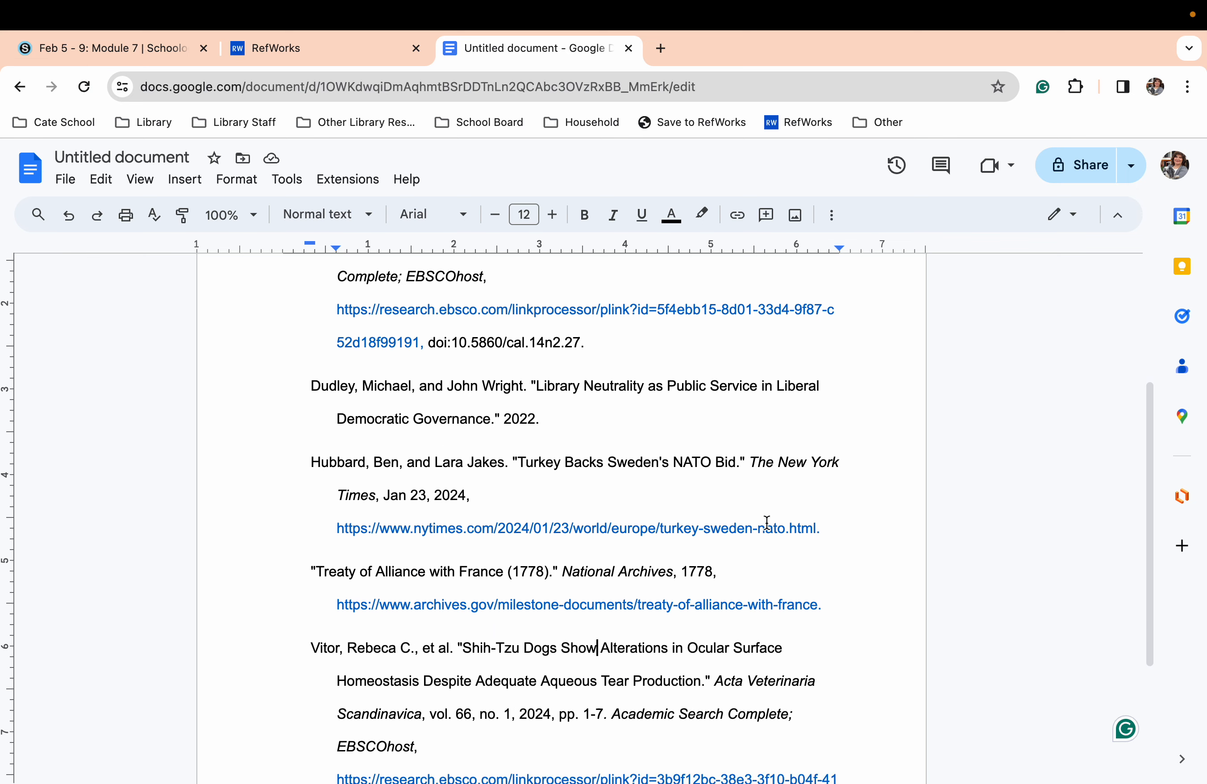
scroll(767, 523, "down", 2)
scroll(767, 523, "up", 12)
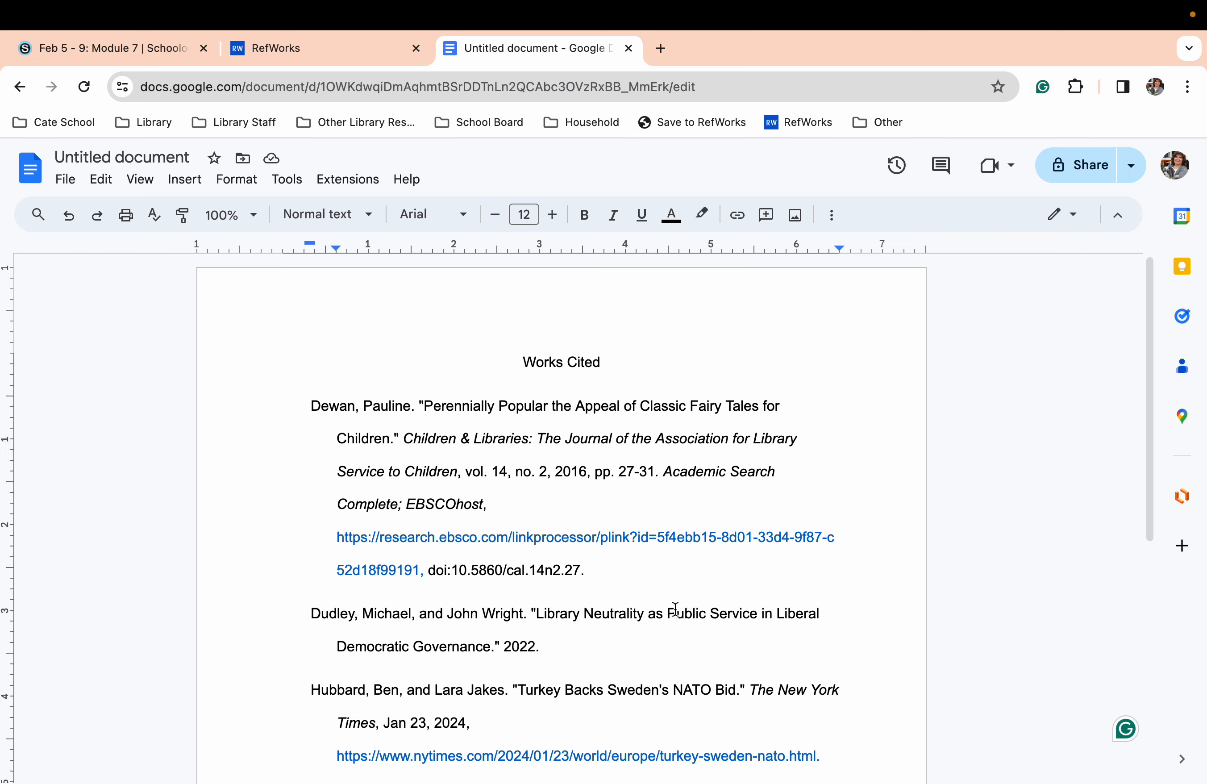
scroll(683, 613, "down", 6)
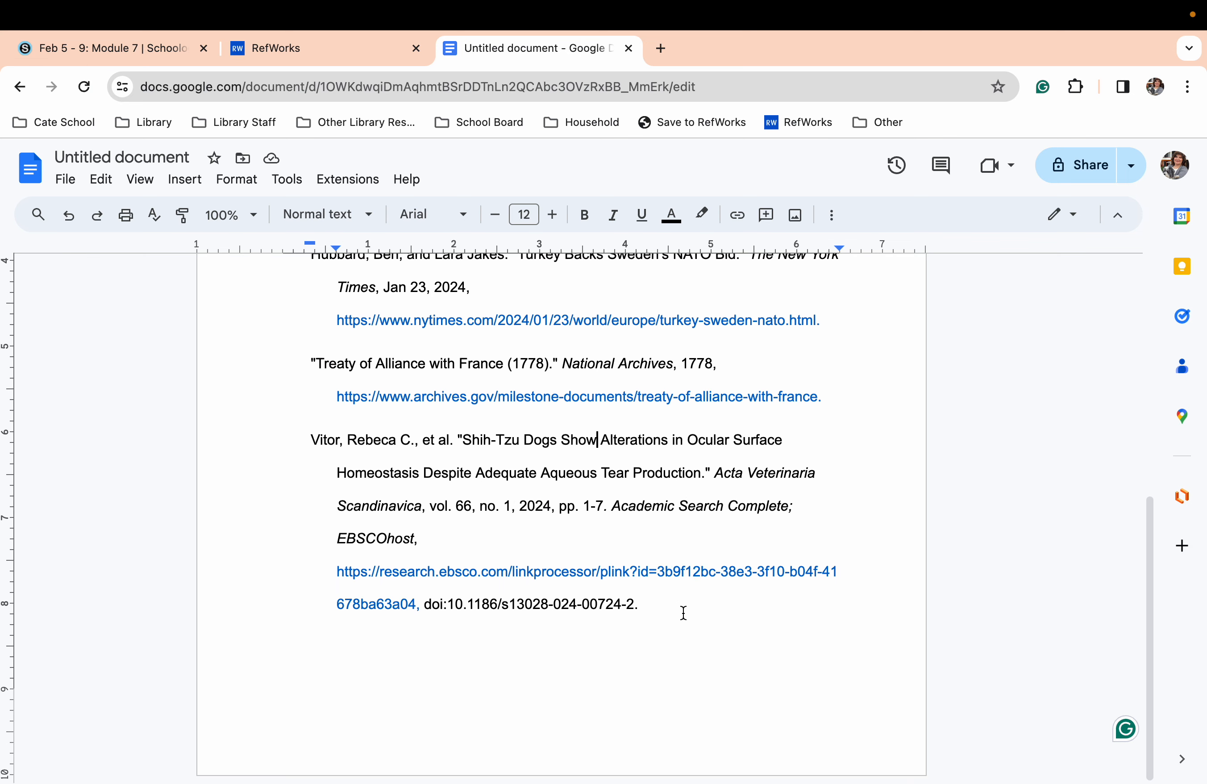
scroll(683, 613, "up", 6)
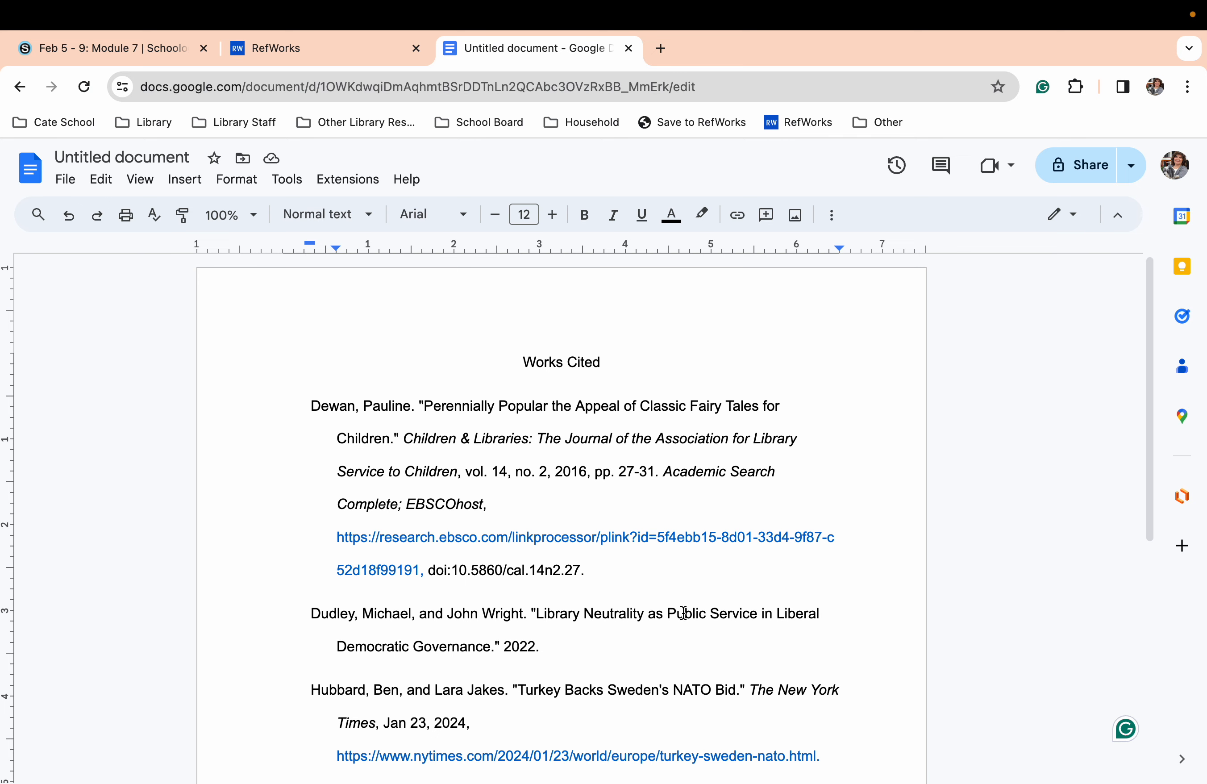
Switch back to RefWorks, return to the Fresh Sem Example folder and show the bibliography creation options for its selected references.
left_click(341, 54)
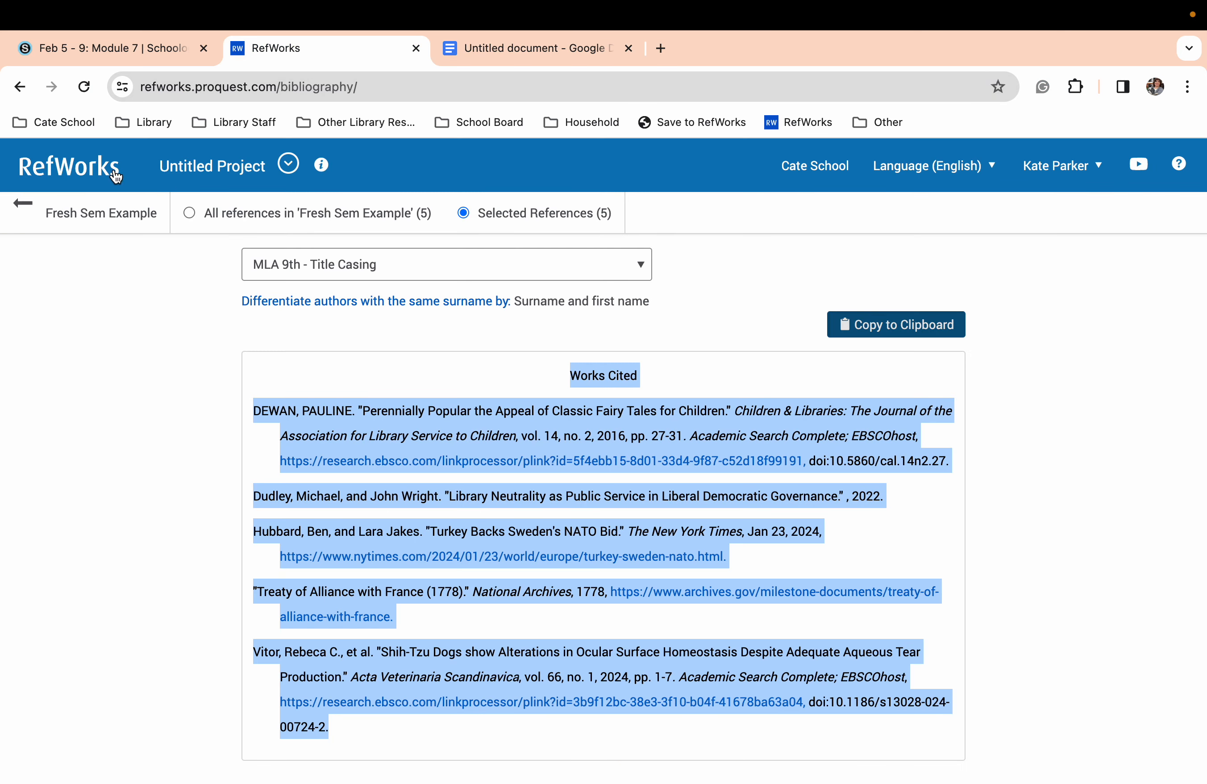
left_click(44, 205)
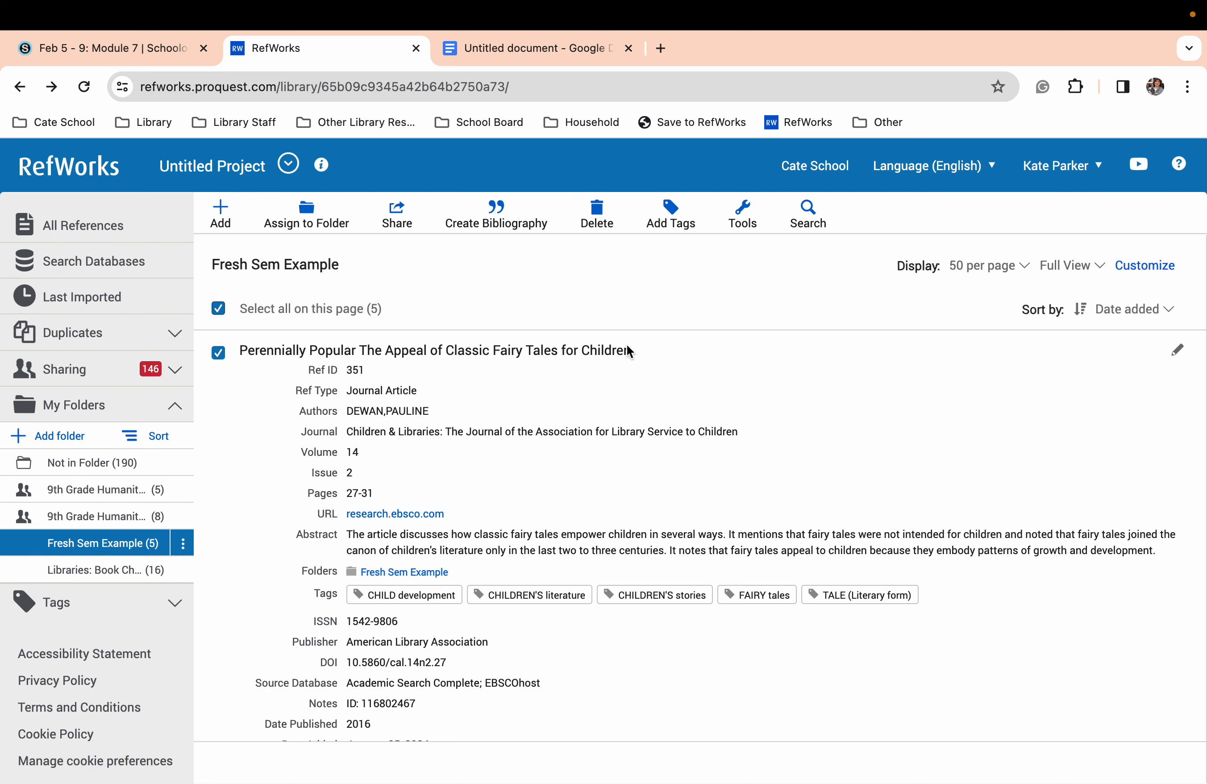
scroll(627, 344, "down", 3)
scroll(629, 352, "up", 3)
left_click(218, 307)
left_click(499, 226)
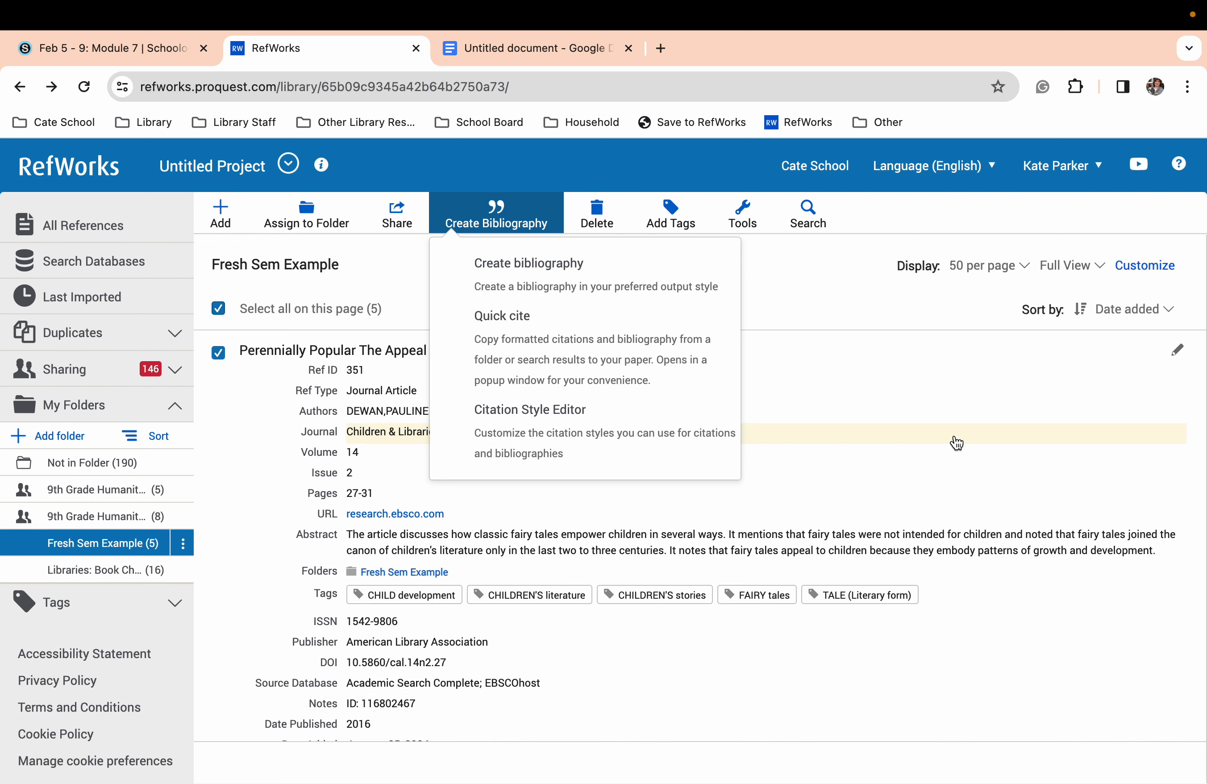
mouse_move(899, 6)
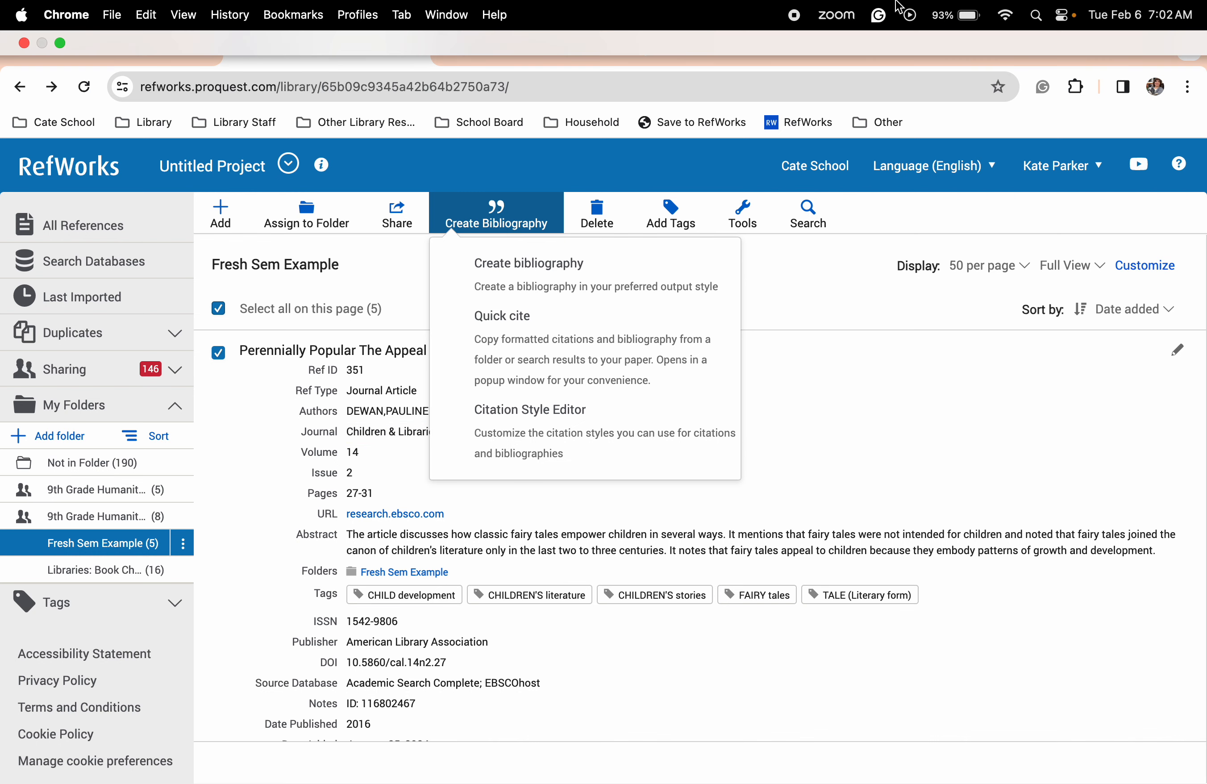